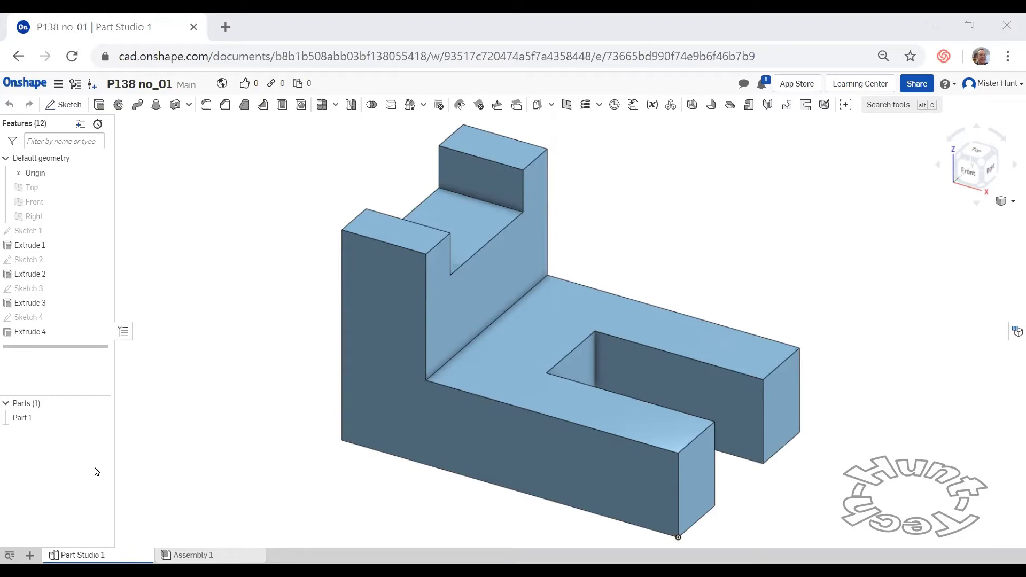
# Create a new drawing from the ANSI_A_INCH template with no views
pyautogui.click(30, 556)
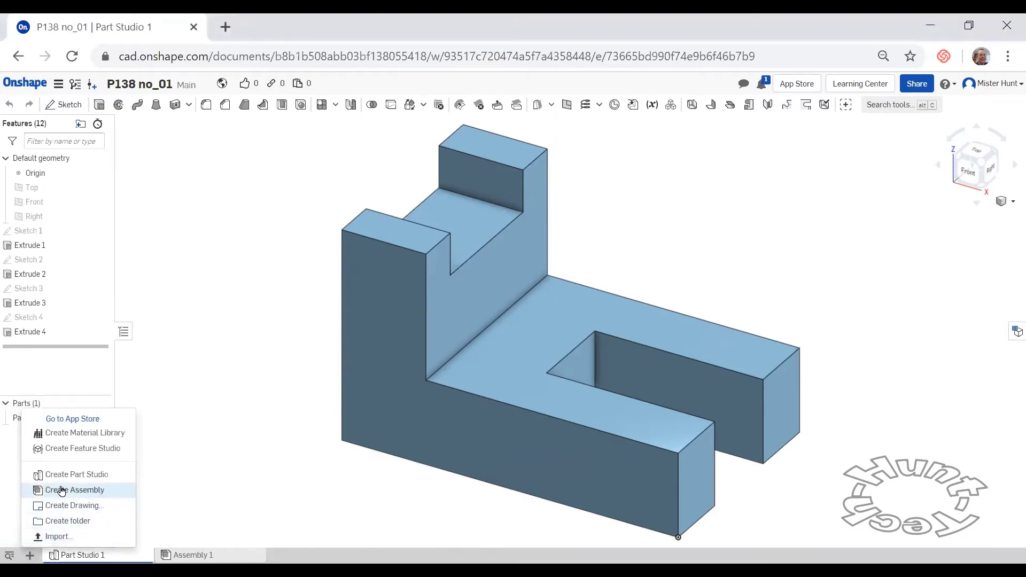
pyautogui.click(60, 505)
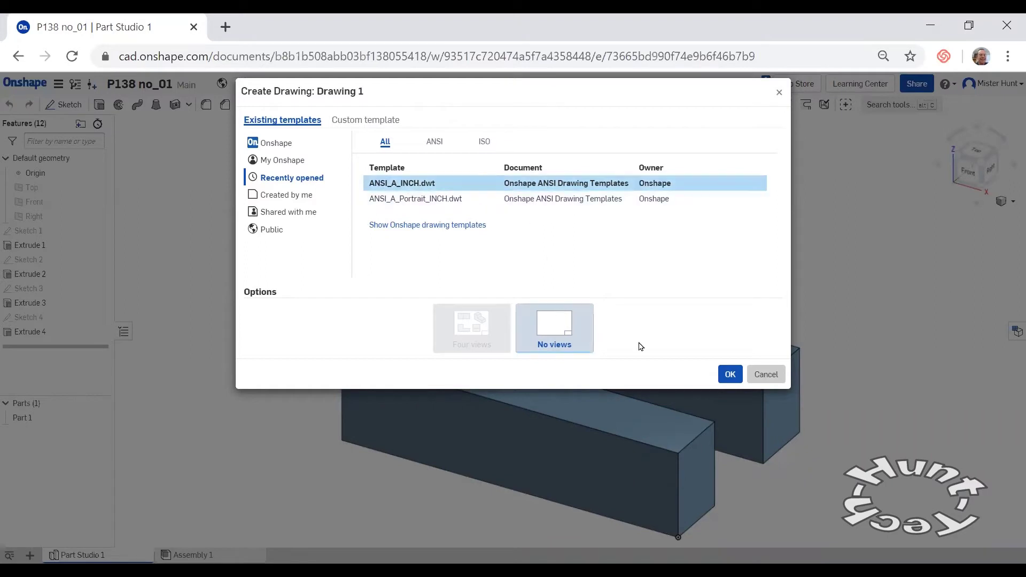
pyautogui.click(732, 379)
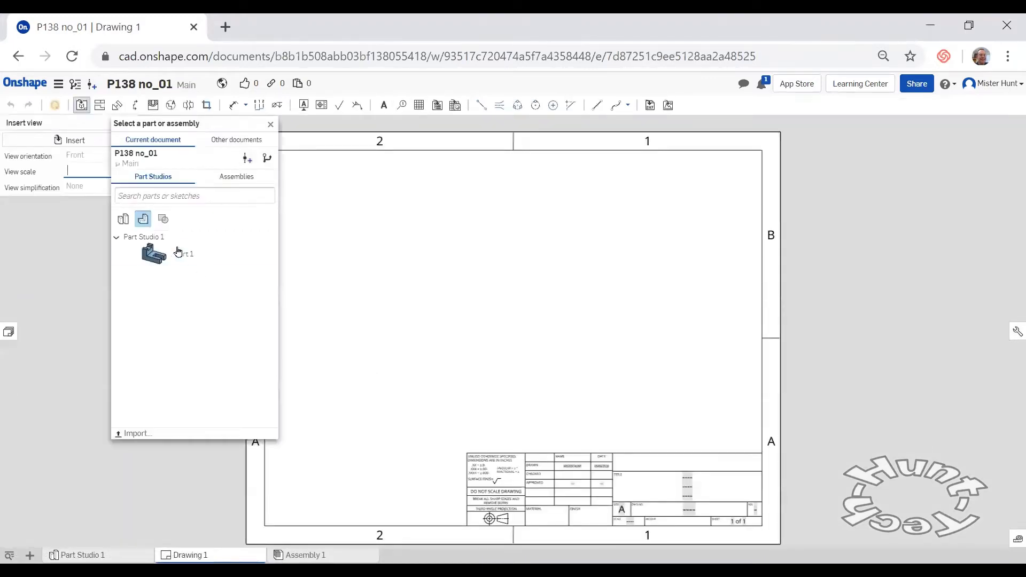
# Place Part 1's front view, projected top and right views, and an isometric view at upper right
pyautogui.click(165, 251)
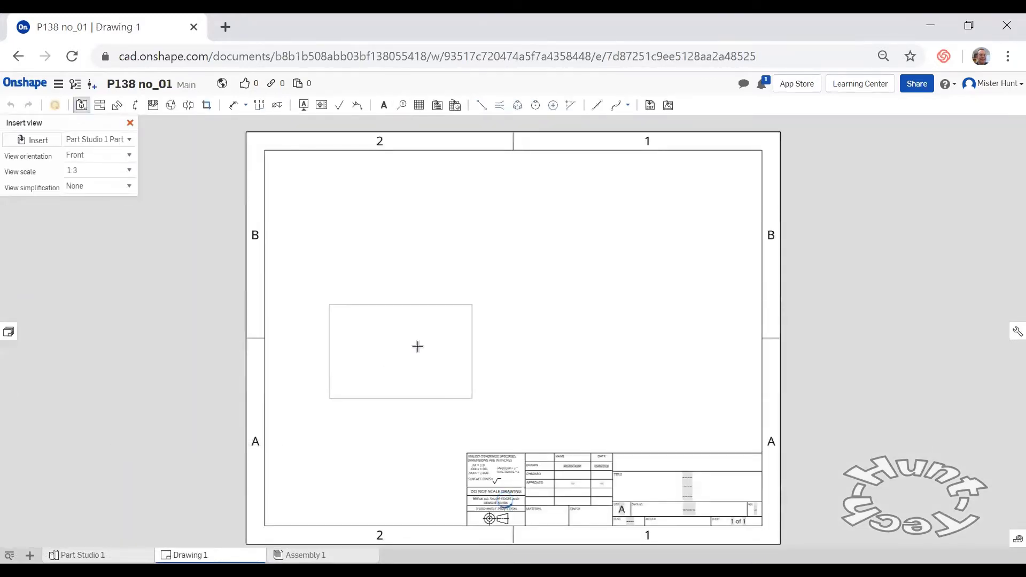
pyautogui.click(426, 350)
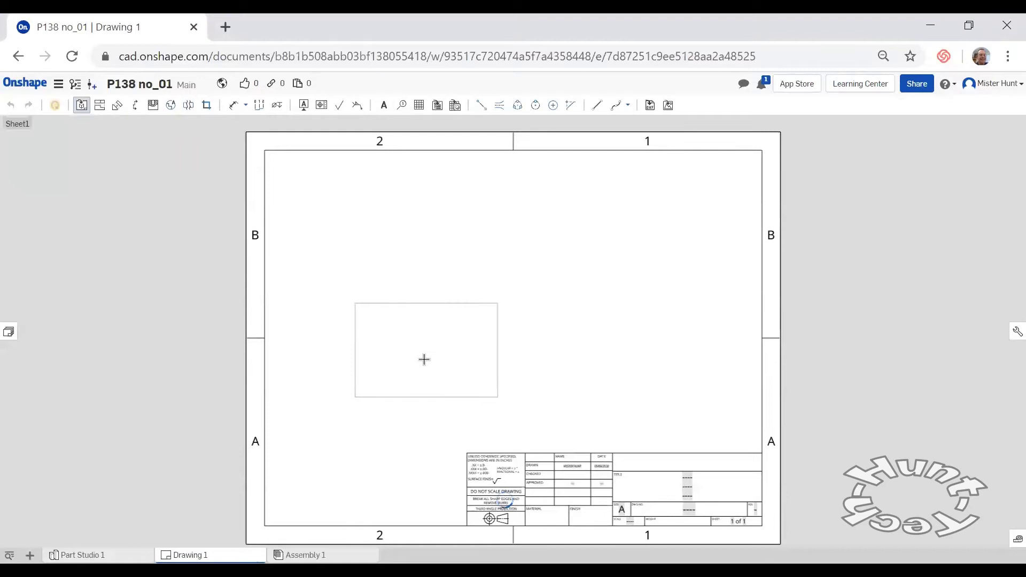
pyautogui.click(413, 210)
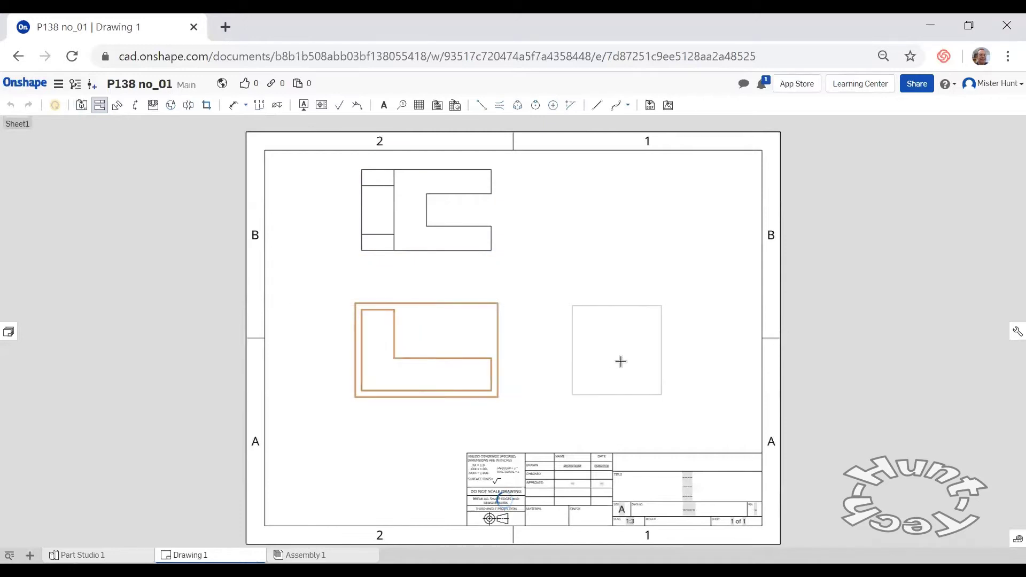
pyautogui.click(620, 357)
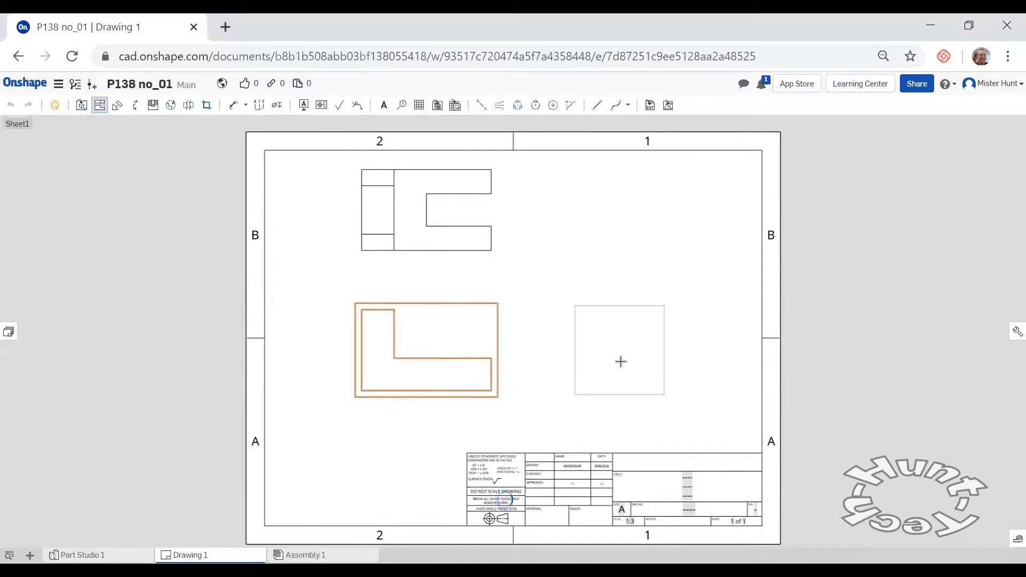
pyautogui.click(396, 373)
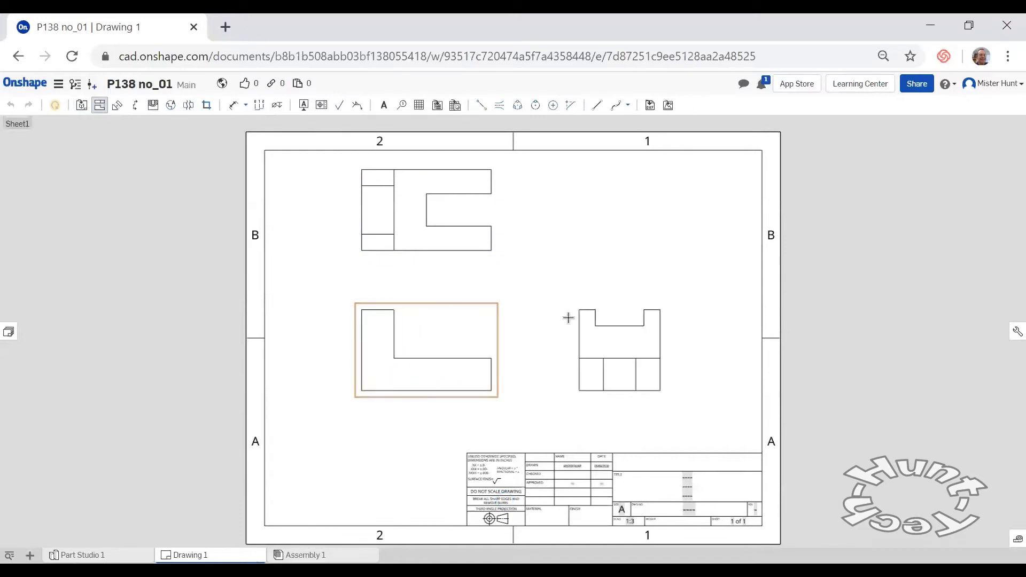
pyautogui.click(716, 183)
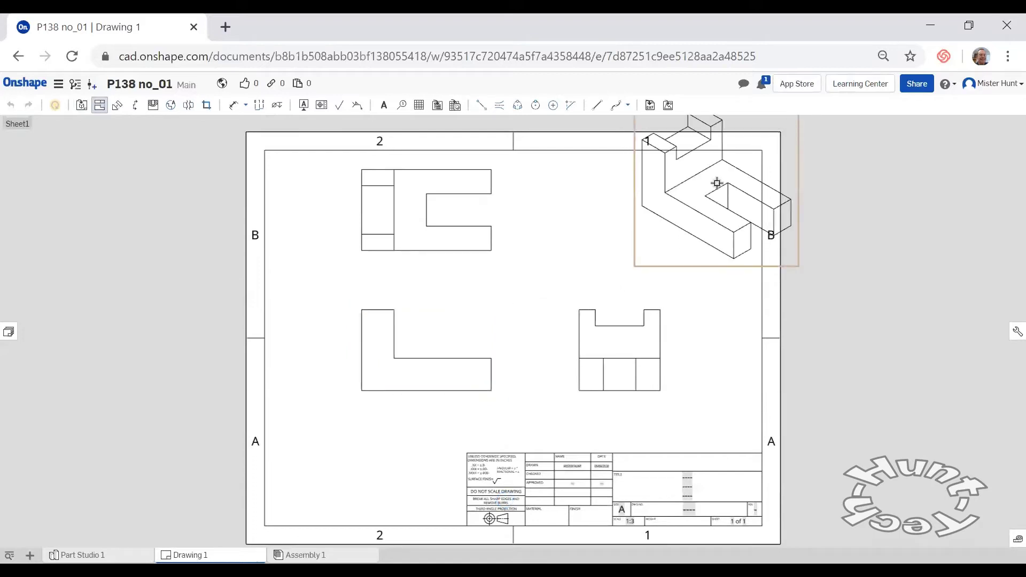
# Set the isometric view's scale to 1:6 and shift it slightly lower
pyautogui.doubleClick(717, 183)
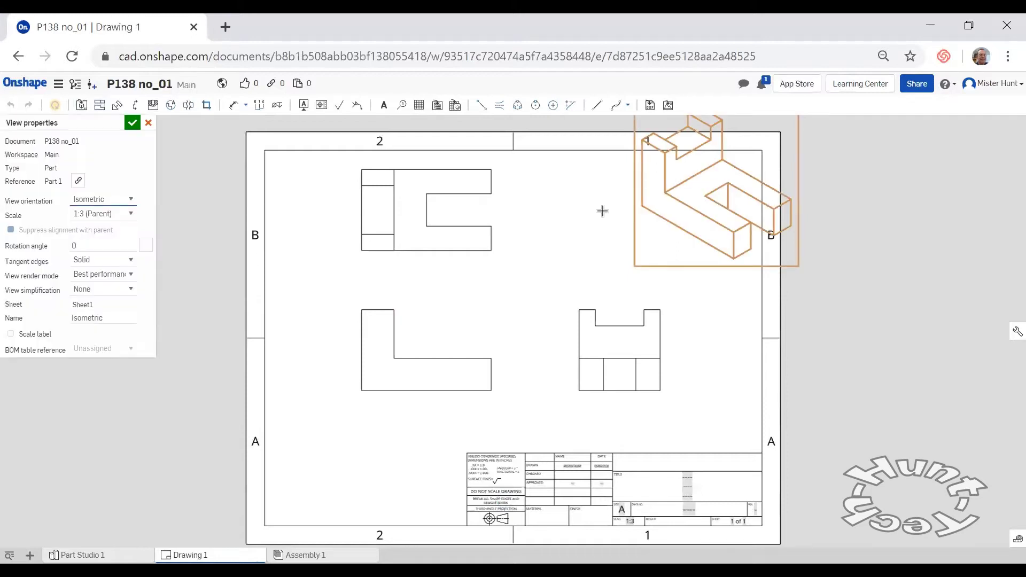
pyautogui.click(132, 215)
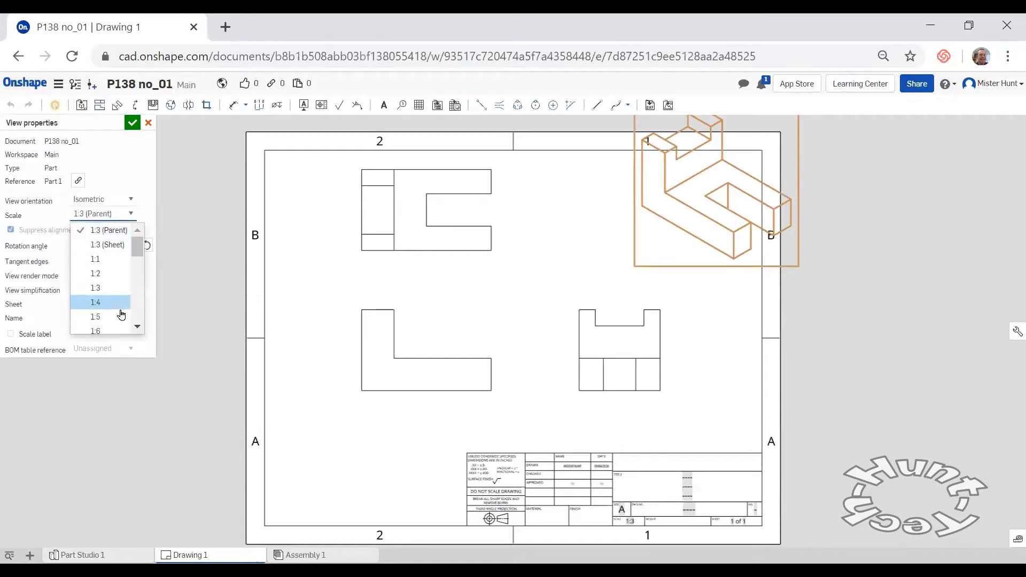
pyautogui.click(114, 330)
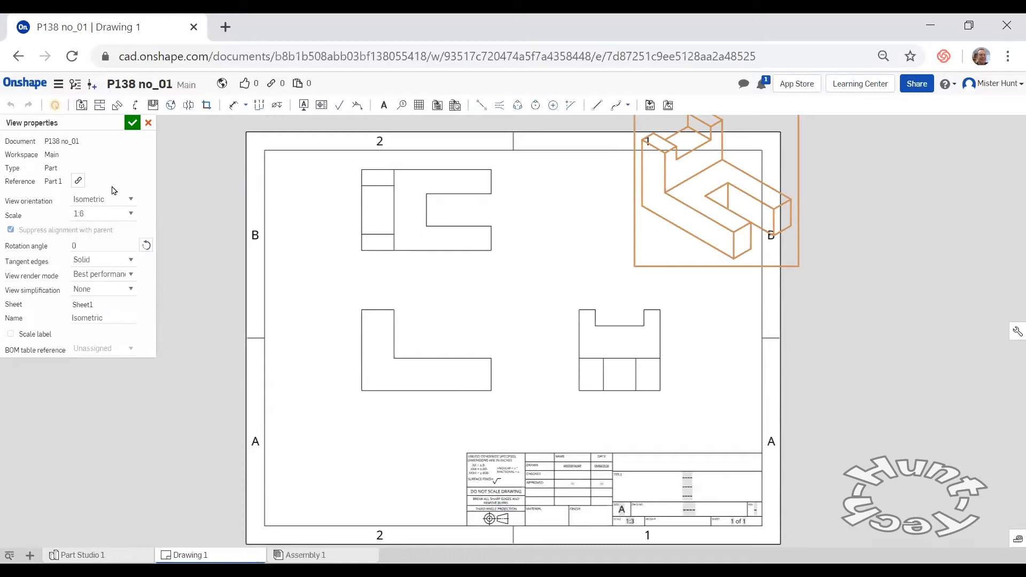
pyautogui.click(132, 122)
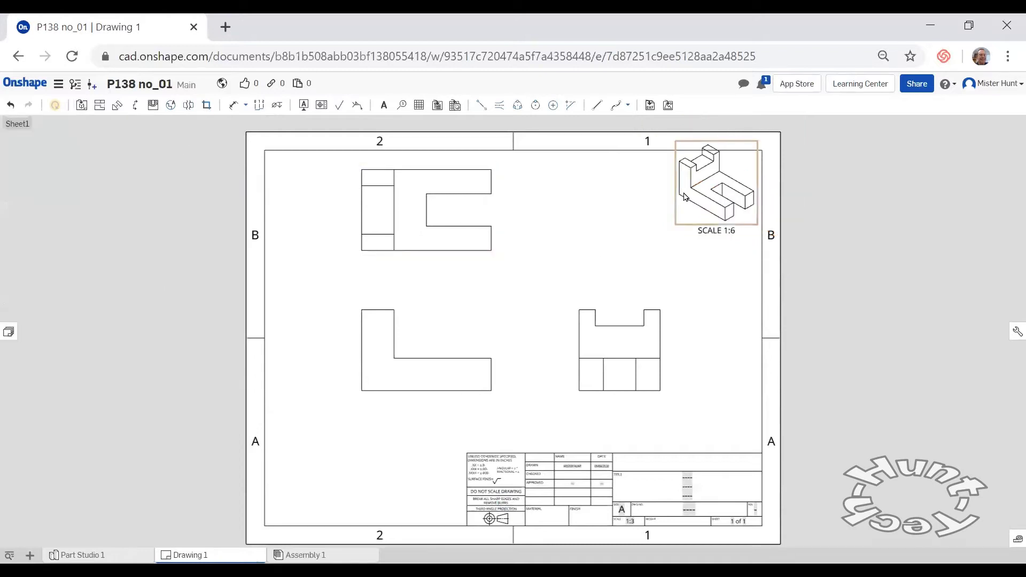
pyautogui.moveTo(684, 195); pyautogui.dragTo(681, 210)
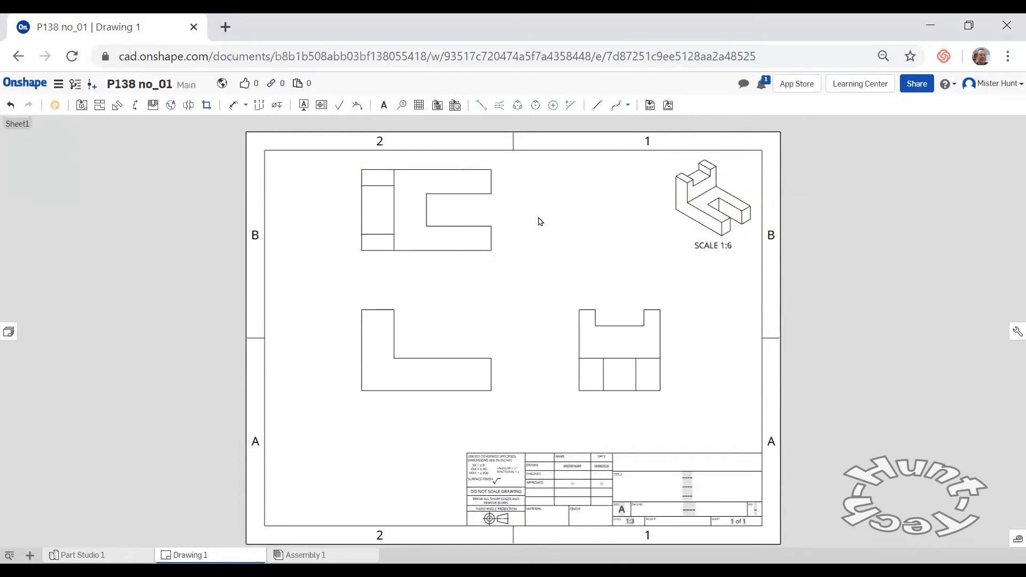
# Shade the isometric view and show hidden lines in the front view
pyautogui.rightClick(686, 196)
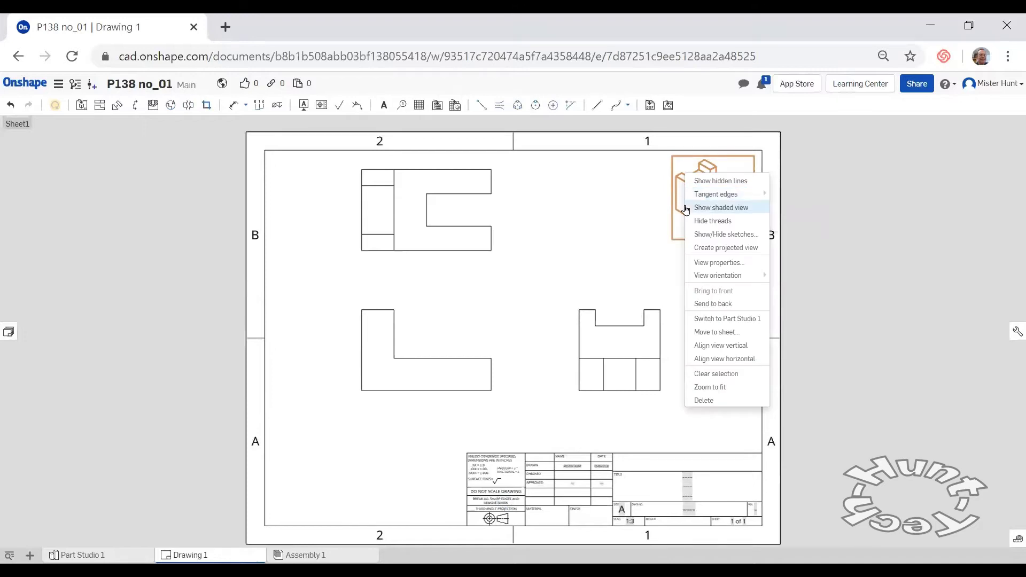
pyautogui.click(689, 207)
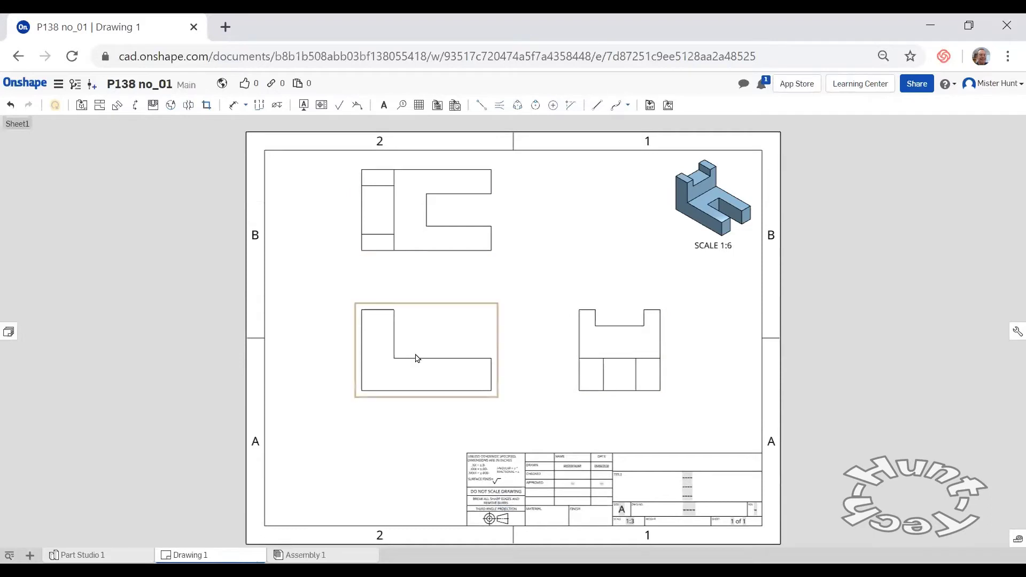
pyautogui.rightClick(390, 385)
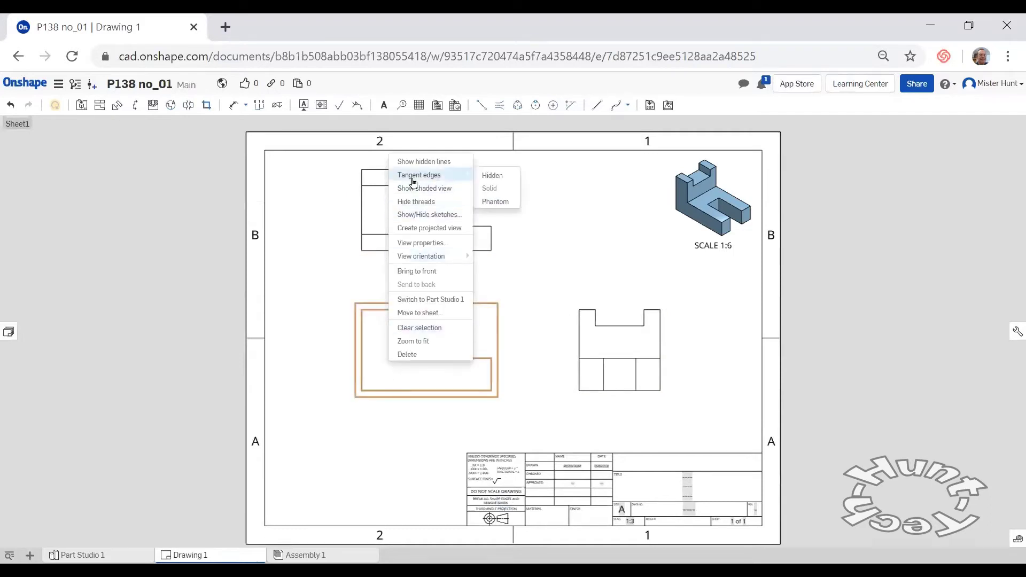
pyautogui.click(420, 162)
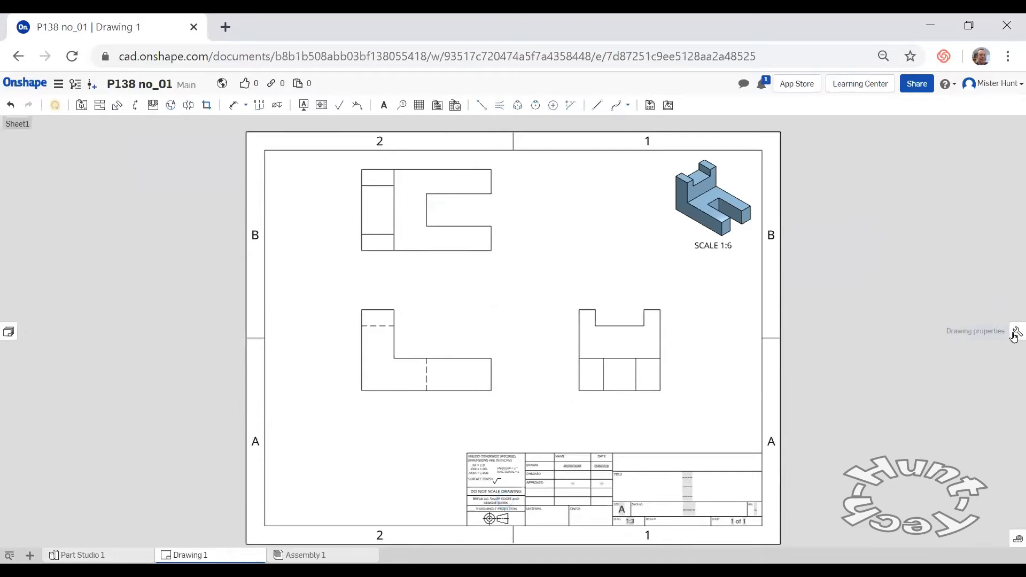
# Set drawing precision to 0.1, drop length trailing zeros, and use 0.1250 in arrowheads
pyautogui.click(1015, 334)
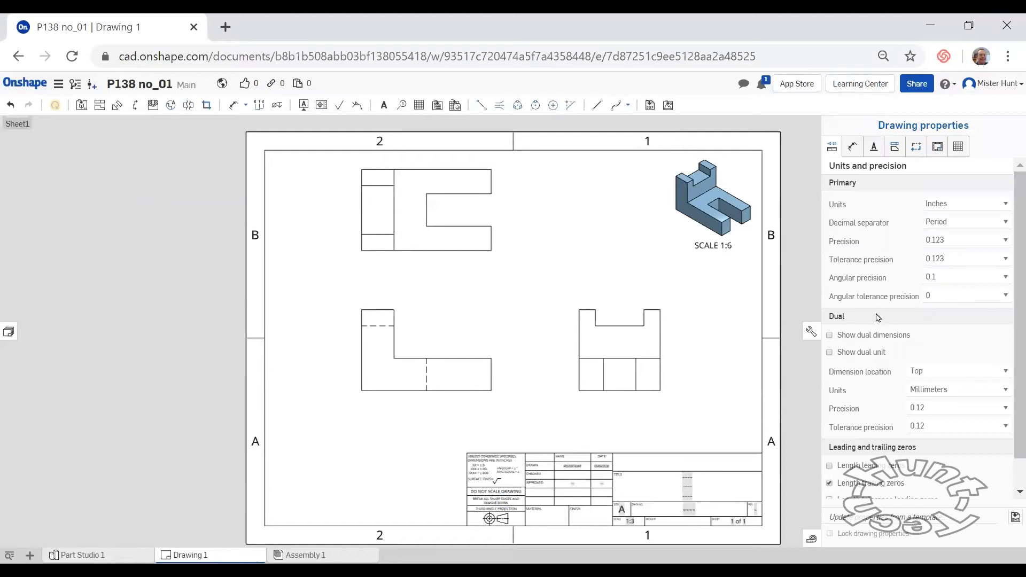
pyautogui.click(955, 242)
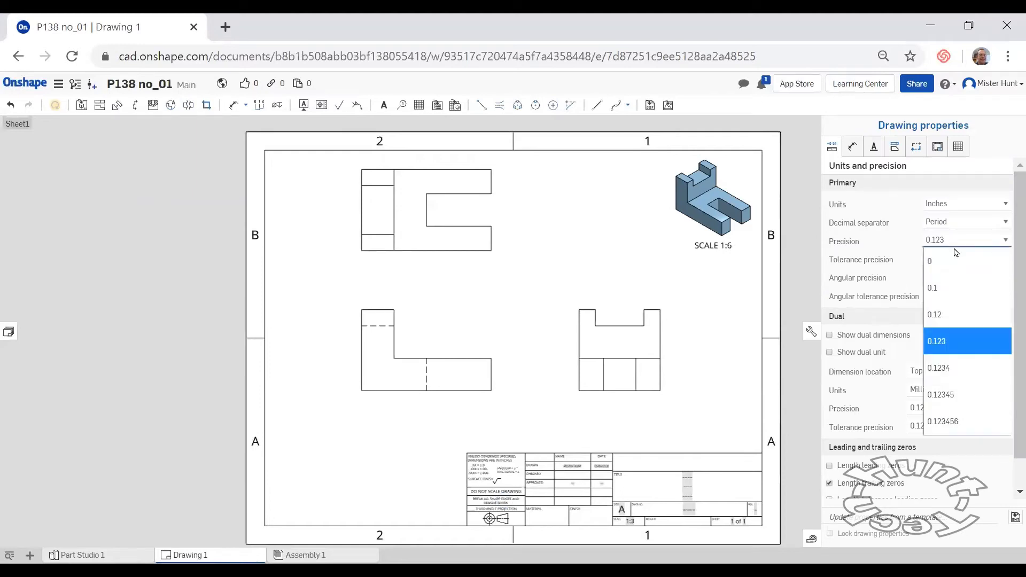
pyautogui.click(948, 285)
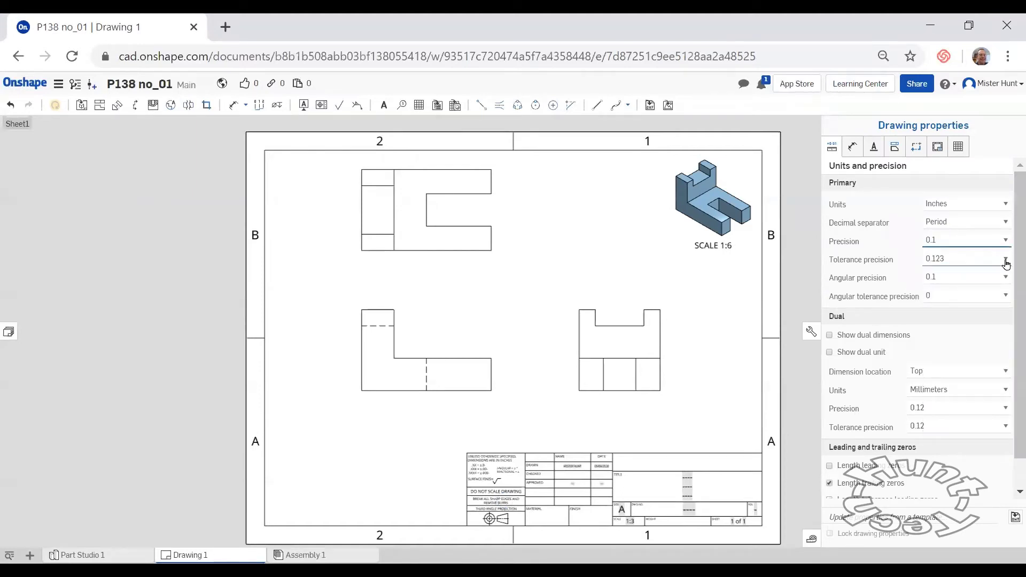
pyautogui.scroll(-1, 957, 374)
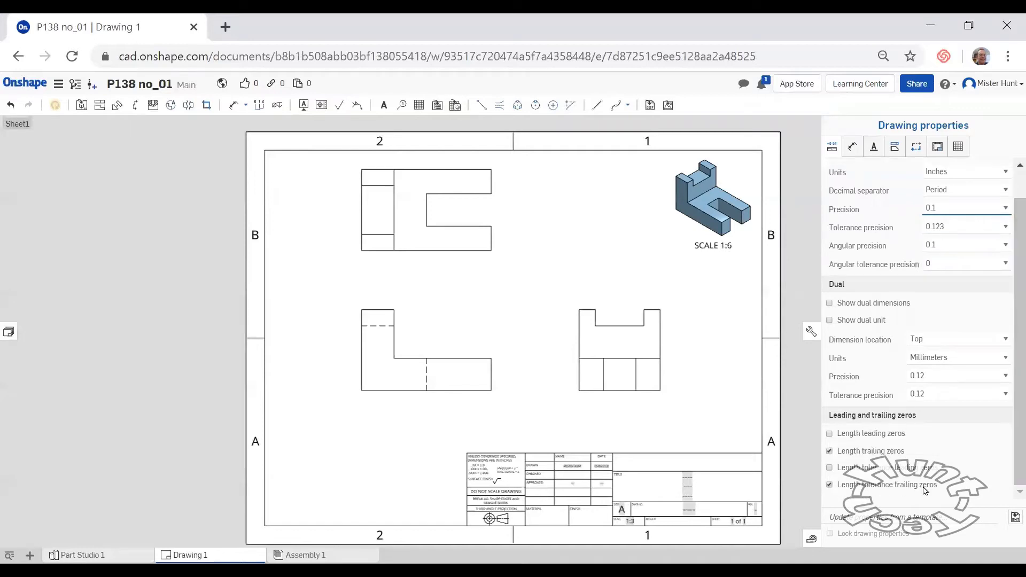
pyautogui.click(828, 452)
pyautogui.click(854, 156)
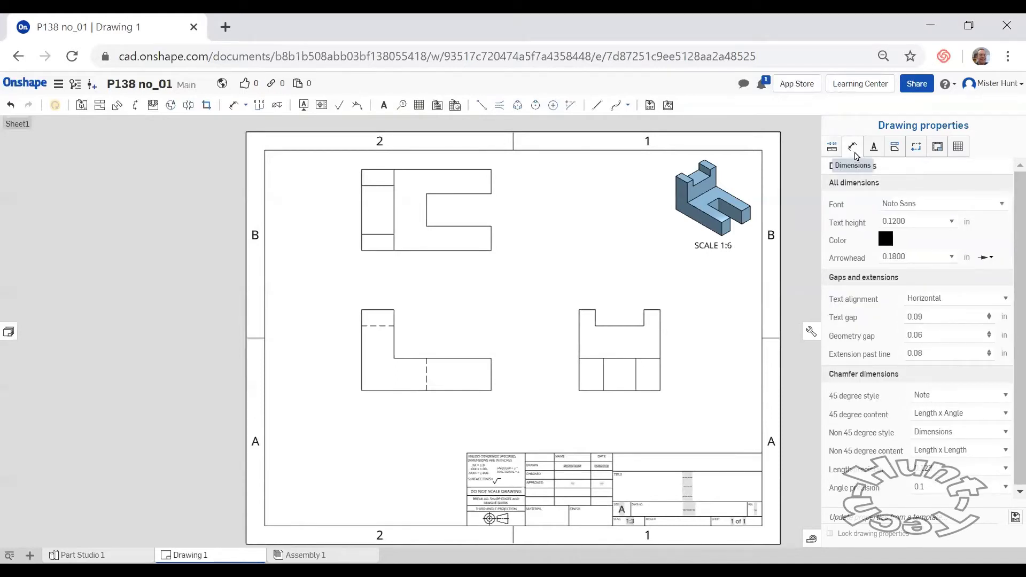
pyautogui.click(917, 254)
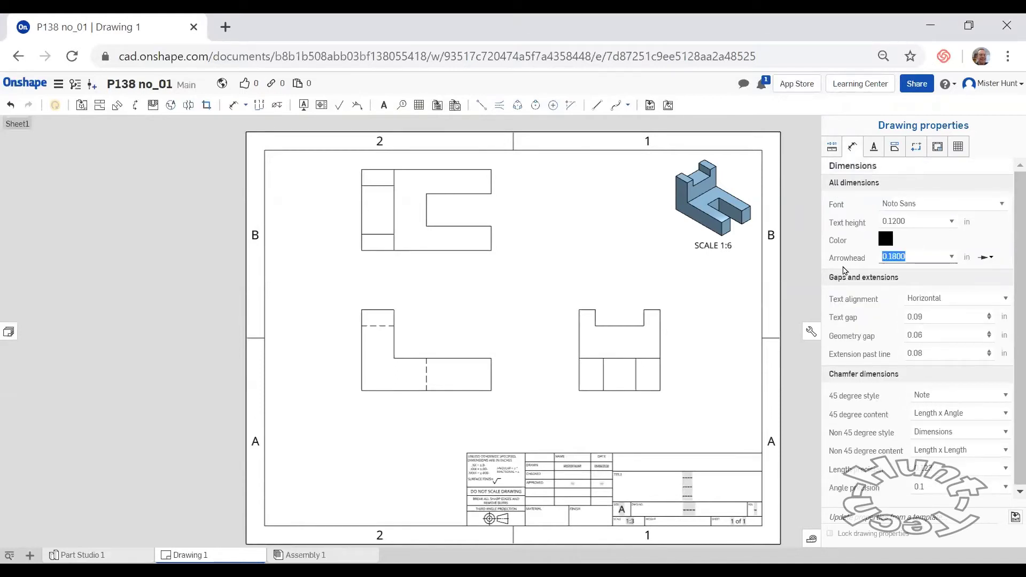
pyautogui.write('.125')
pyautogui.press('Tab')
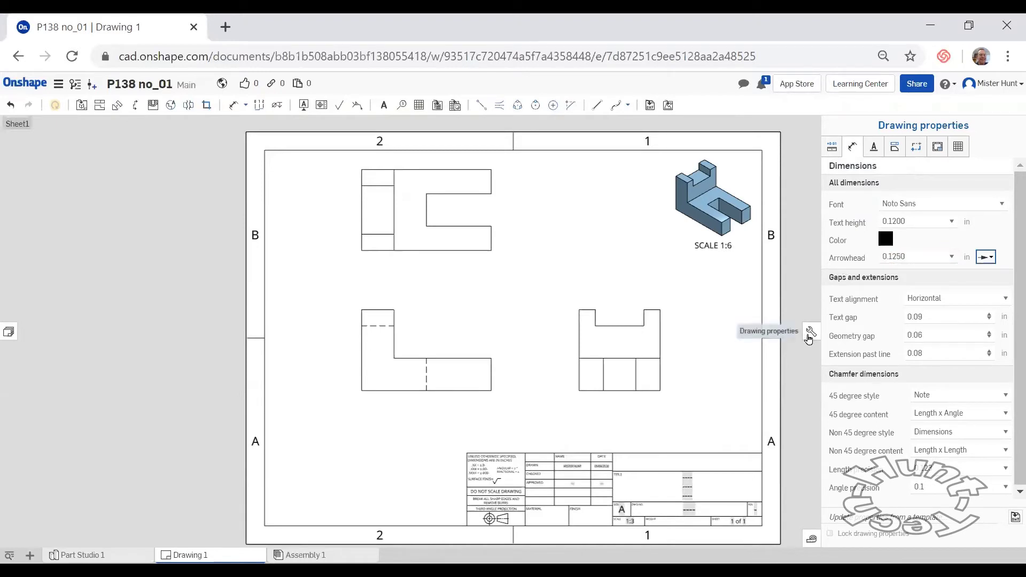
pyautogui.click(810, 334)
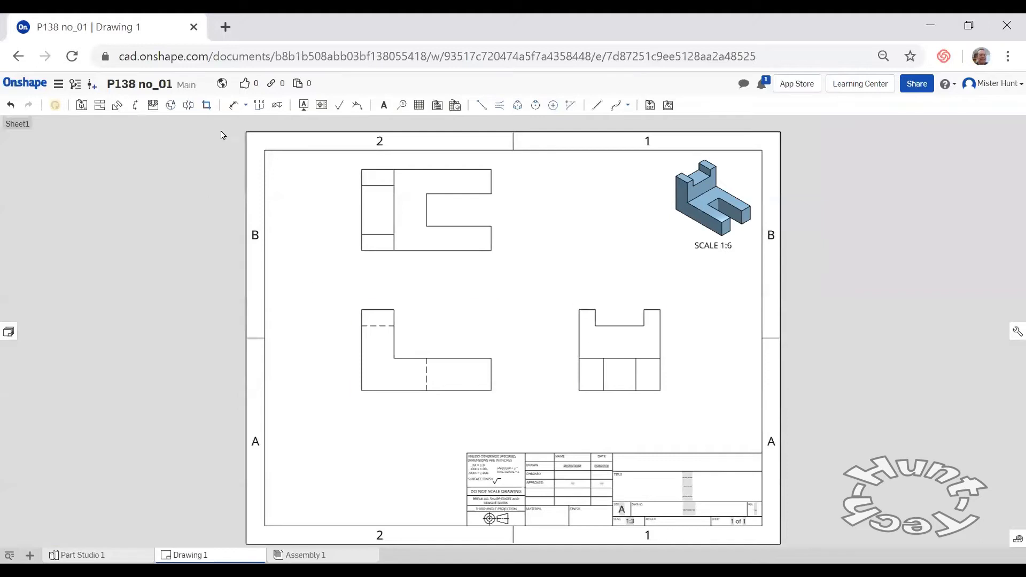
# Dimension the top view's overall width as 8 below the view
pyautogui.click(234, 105)
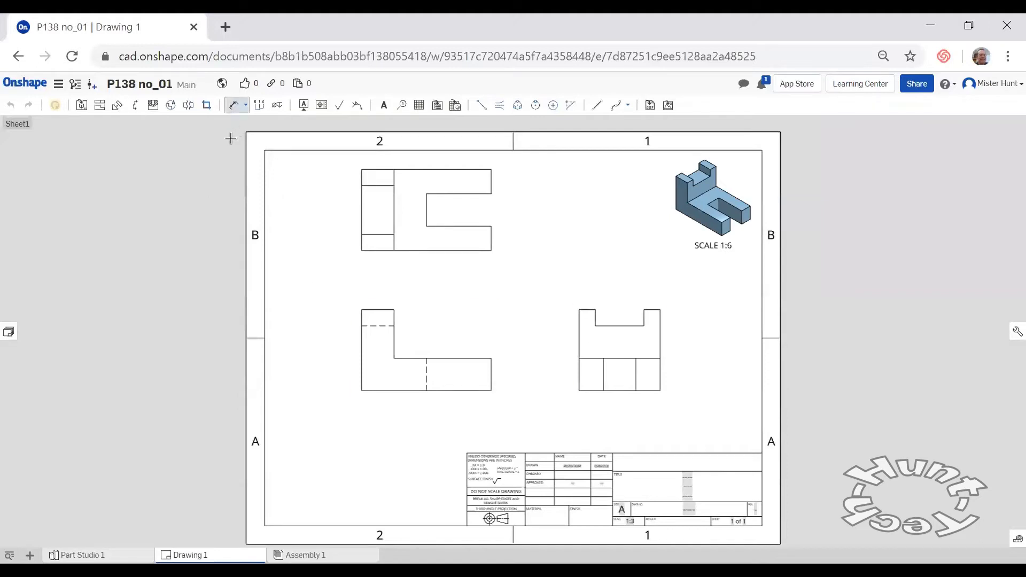
pyautogui.click(234, 105)
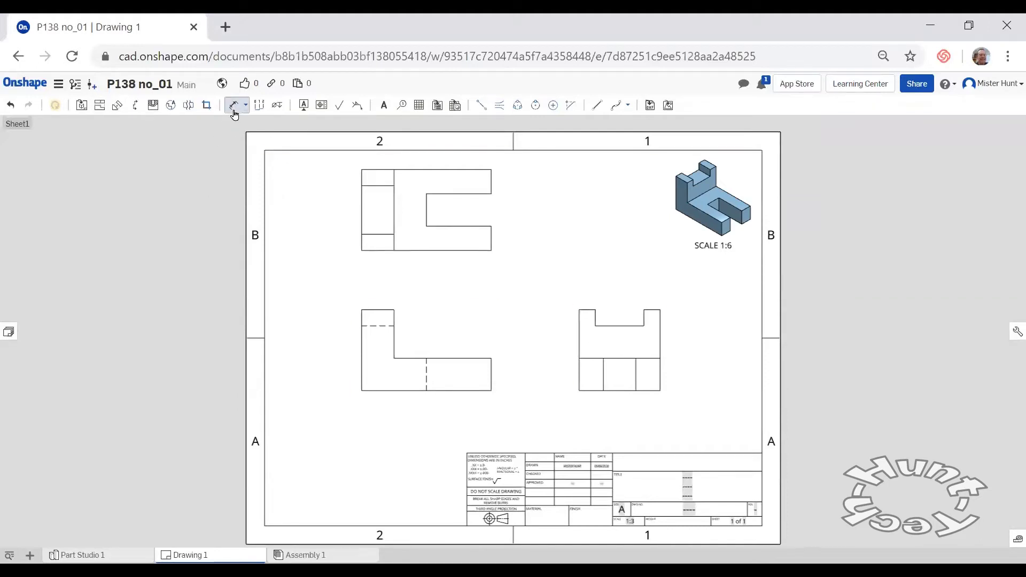
pyautogui.click(361, 219)
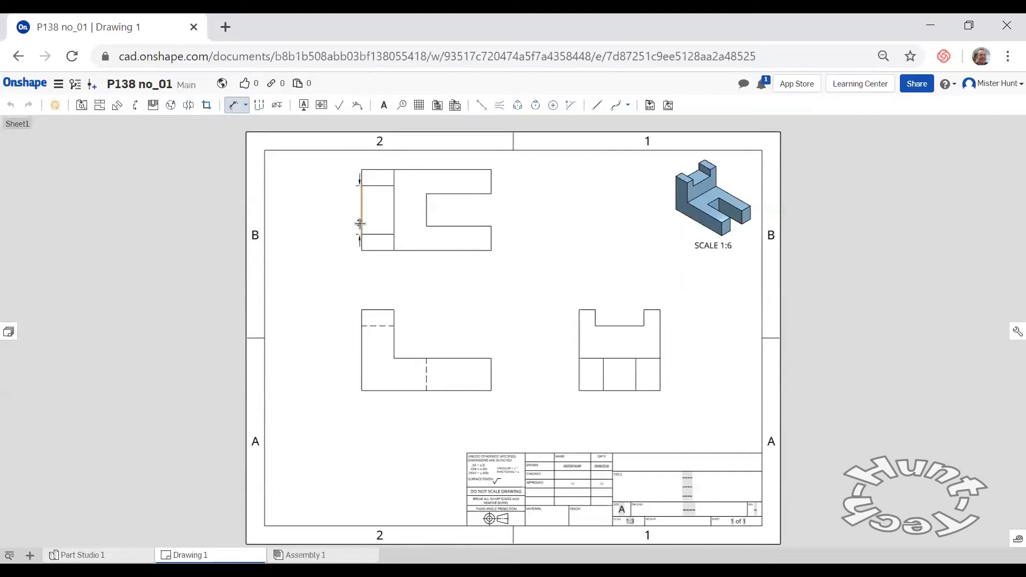
pyautogui.click(482, 248)
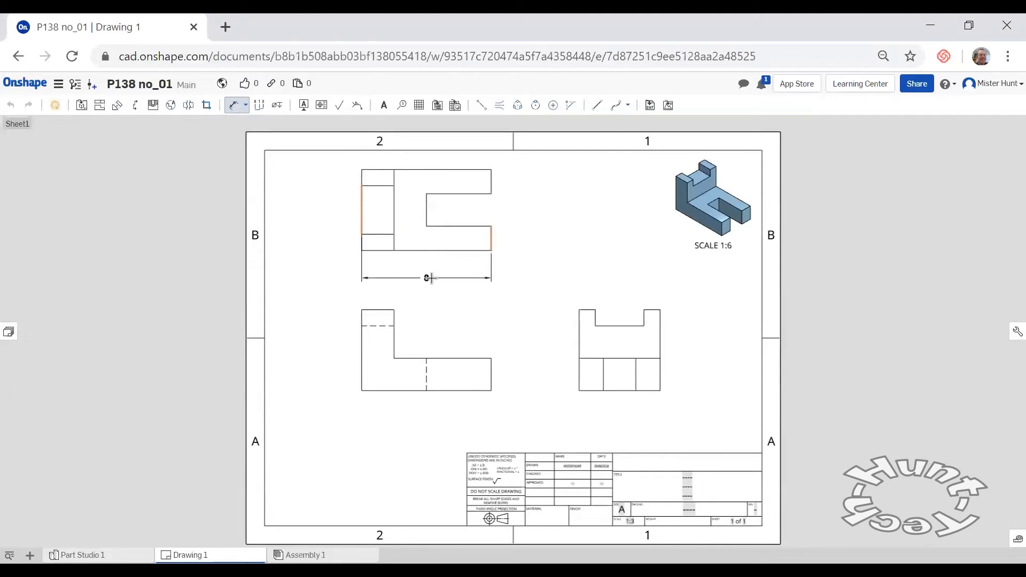
pyautogui.click(440, 288)
pyautogui.press('Escape')
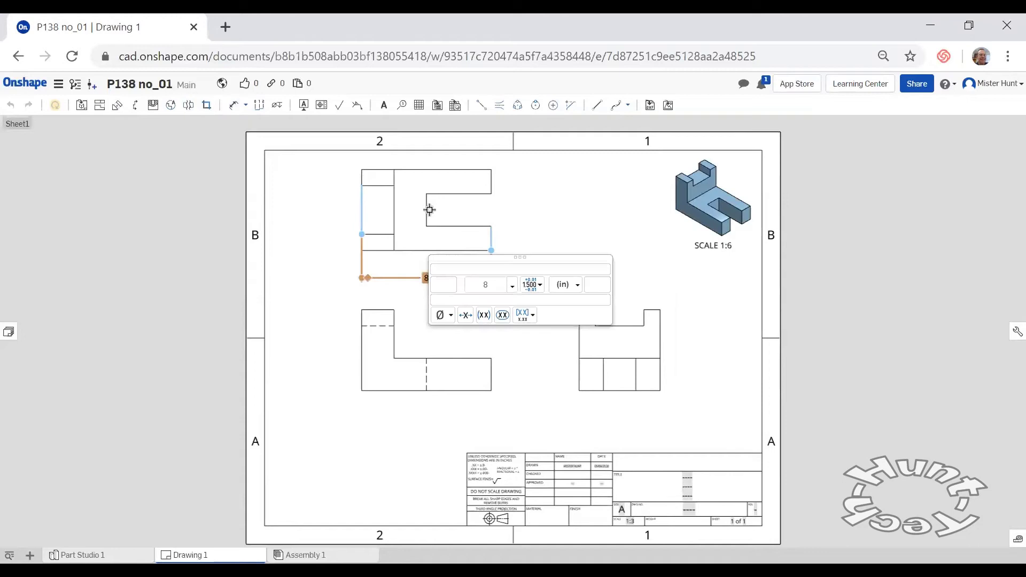
# Add the slot's 4 length dimension and the 1.5 dimension at its right end
pyautogui.press('d')
pyautogui.click(427, 211)
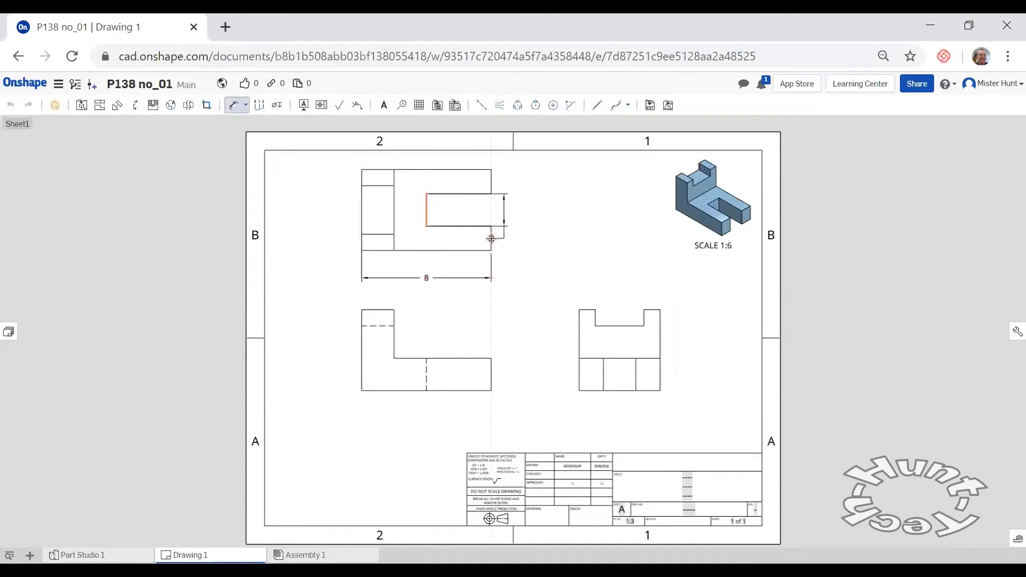
pyautogui.click(491, 239)
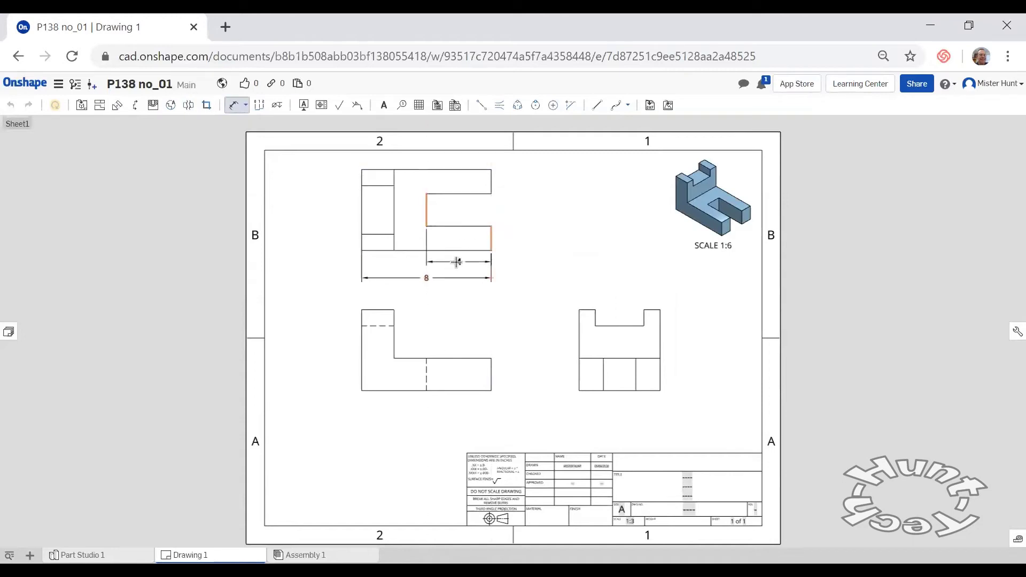
pyautogui.click(457, 262)
pyautogui.click(477, 238)
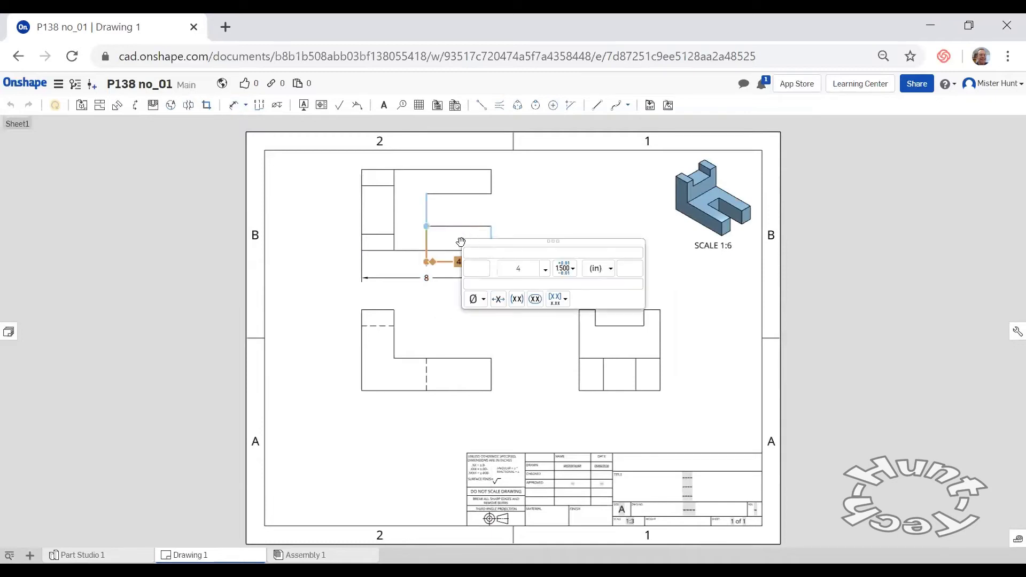
pyautogui.click(547, 209)
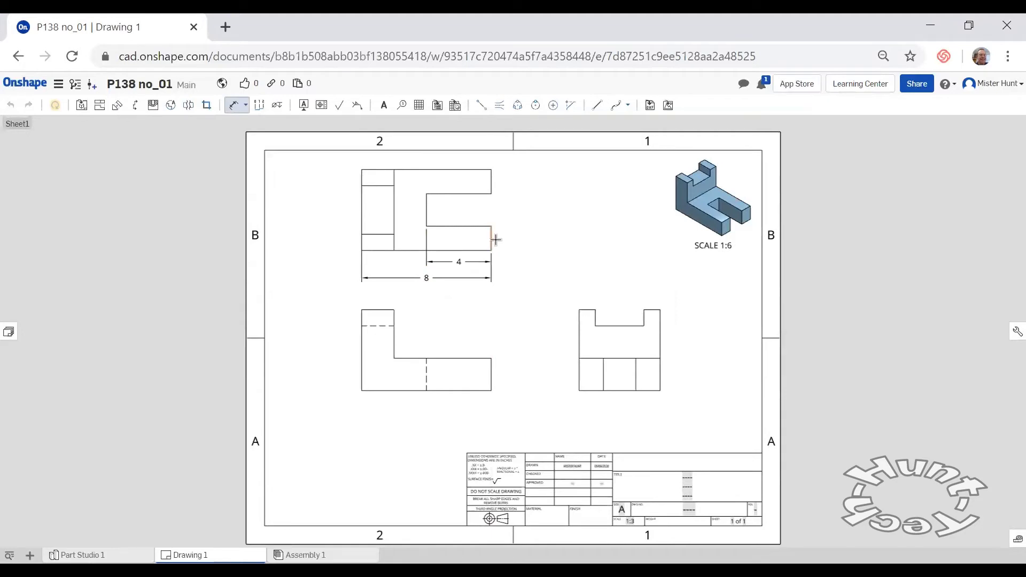
pyautogui.click(492, 238)
pyautogui.click(506, 271)
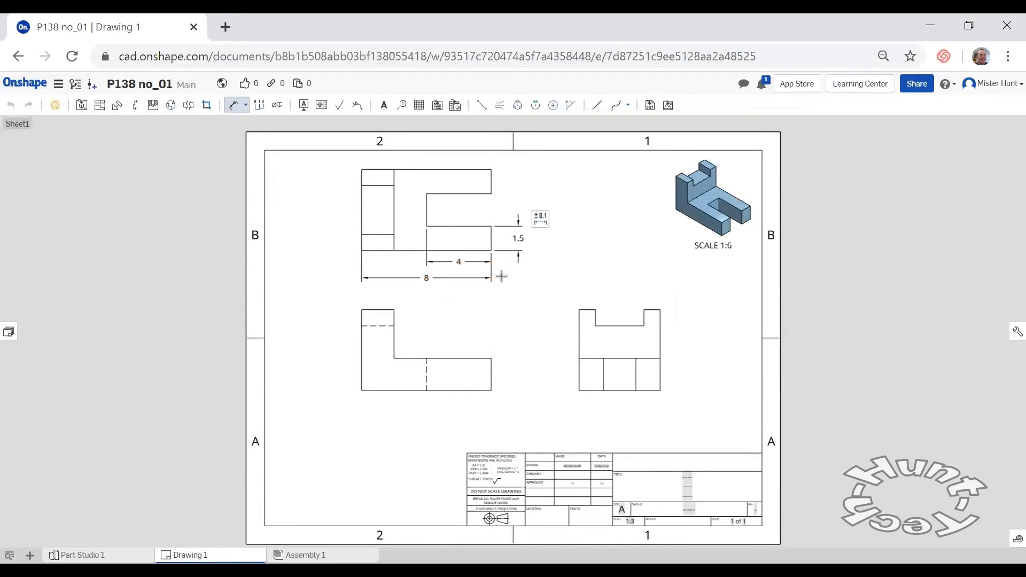
# Dimension the slot width as 2 and pick the left block's top and bottom edges
pyautogui.click(444, 195)
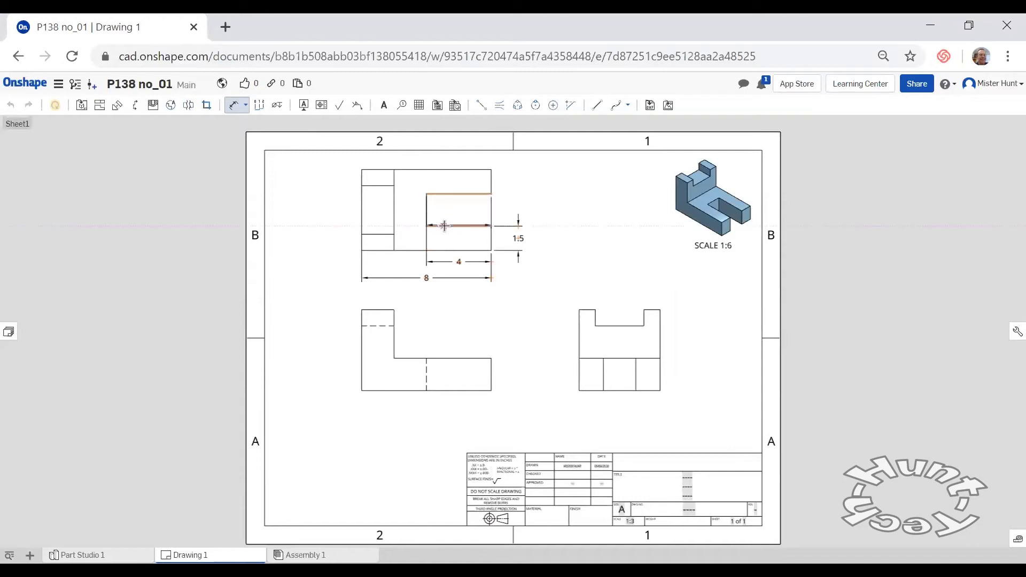
pyautogui.click(442, 226)
pyautogui.click(438, 212)
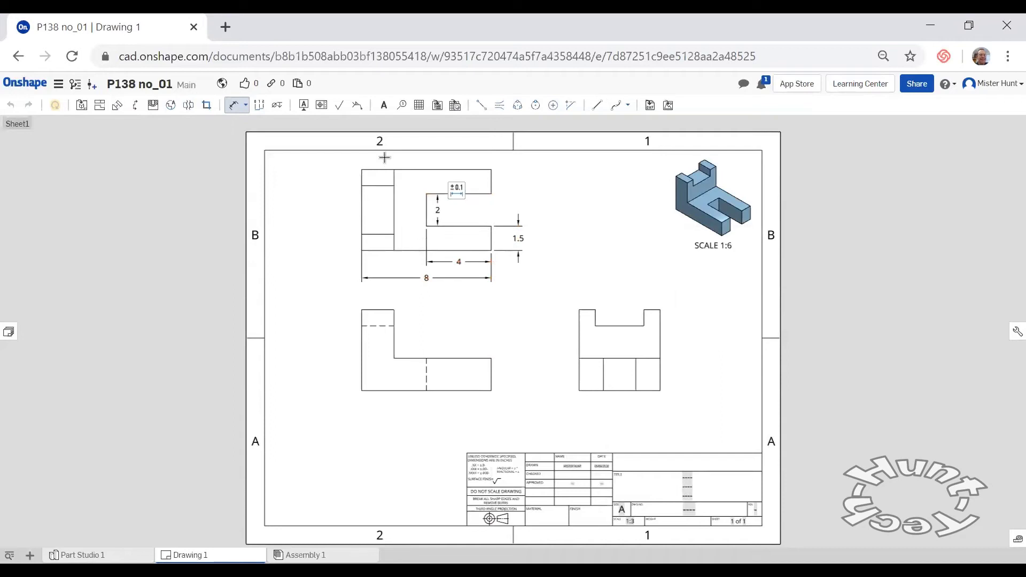
pyautogui.click(374, 169)
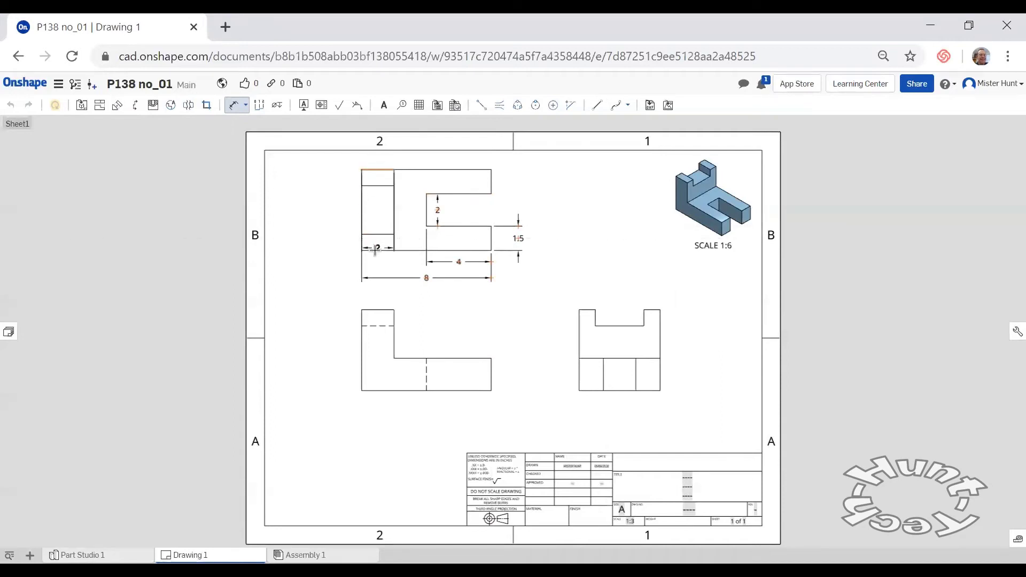
pyautogui.click(374, 250)
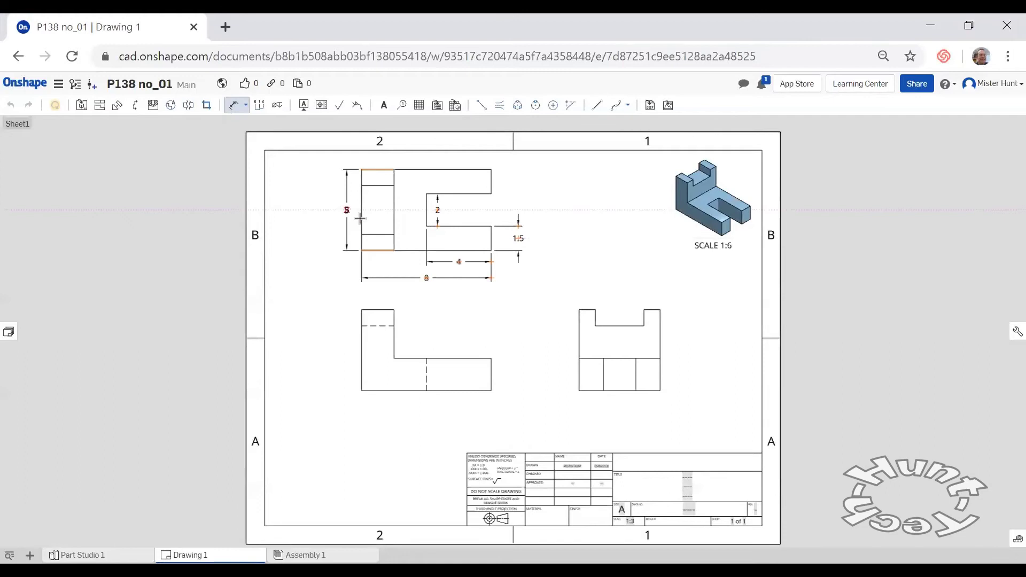
# Place the vertical 5 height dimension to the left of the upper view's left block
pyautogui.click(347, 211)
# Dimension the right view's 1 post width and 3 notch width
pyautogui.click(659, 317)
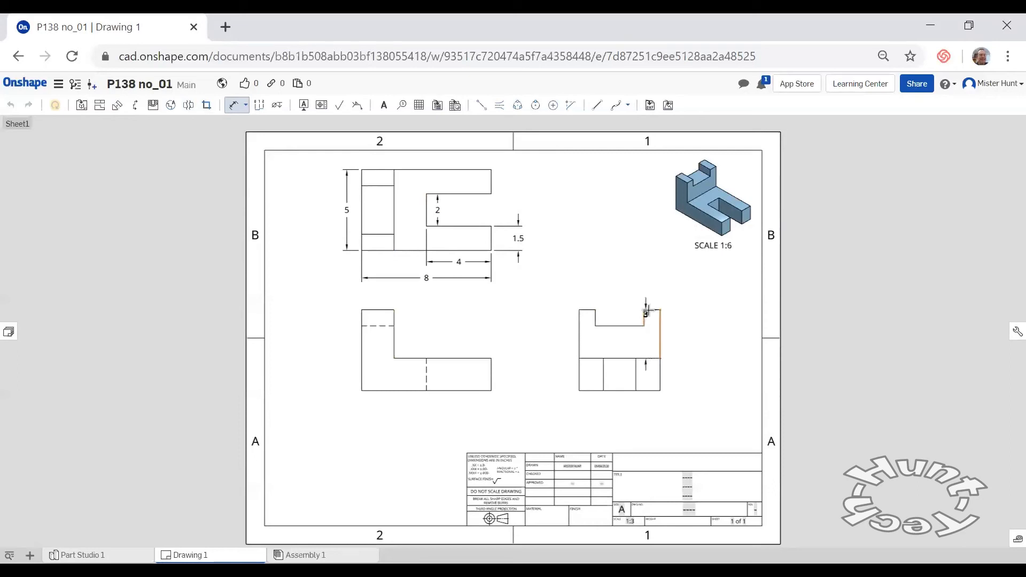
pyautogui.click(644, 315)
pyautogui.click(652, 300)
pyautogui.click(644, 318)
pyautogui.click(596, 318)
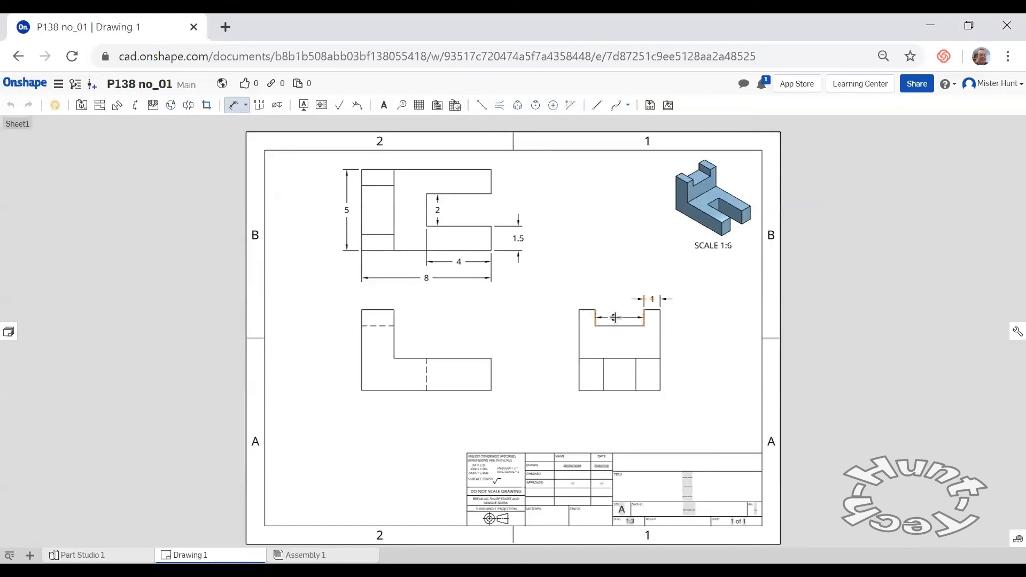
pyautogui.click(612, 319)
# Add the right view's 1 notch depth and 5 overall height dimensions
pyautogui.click(585, 311)
pyautogui.click(603, 326)
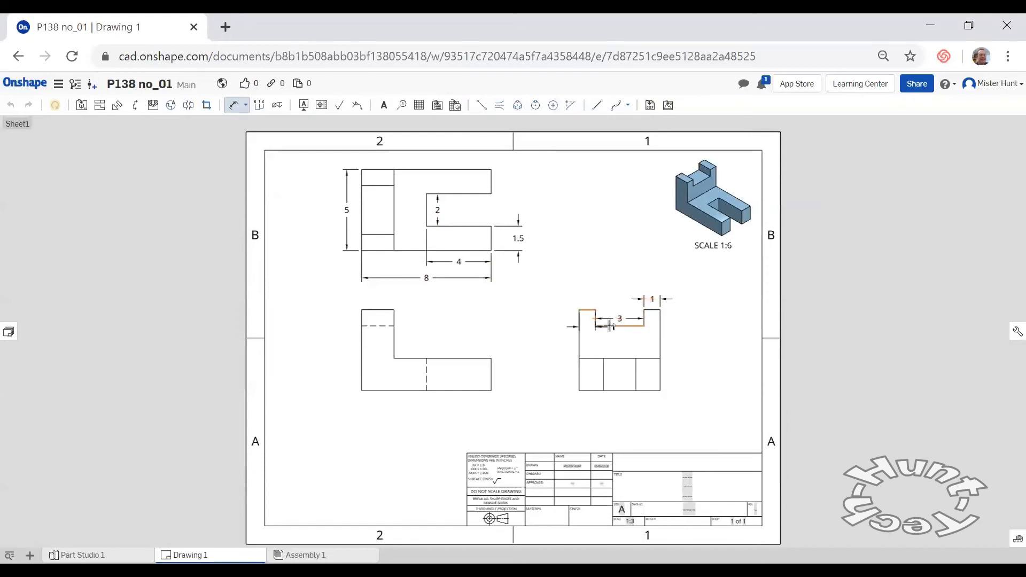
pyautogui.click(567, 318)
pyautogui.click(587, 310)
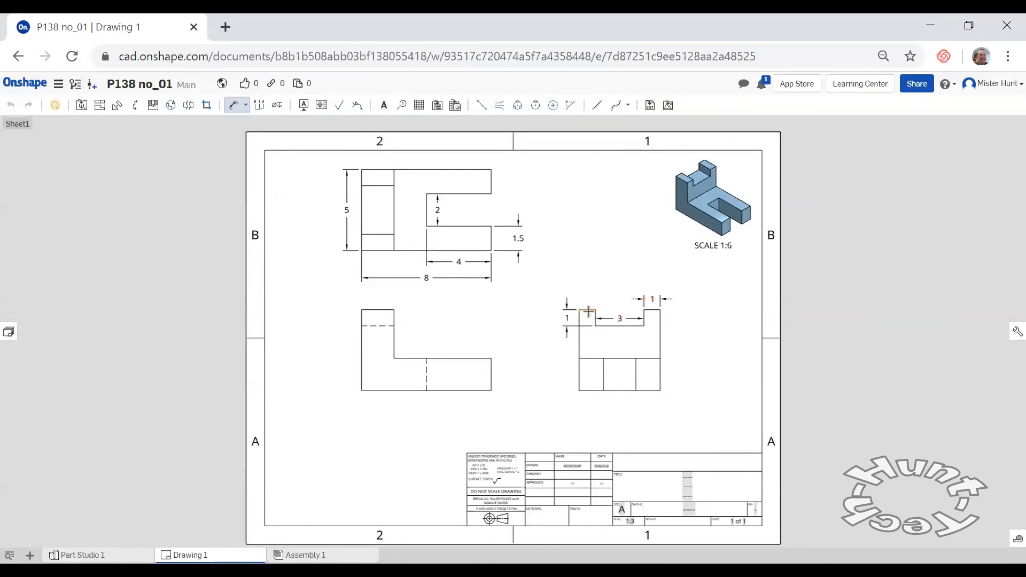
pyautogui.click(582, 390)
pyautogui.click(549, 355)
# Dimension the lower-left view's 2 step height and 2 upright width
pyautogui.click(478, 358)
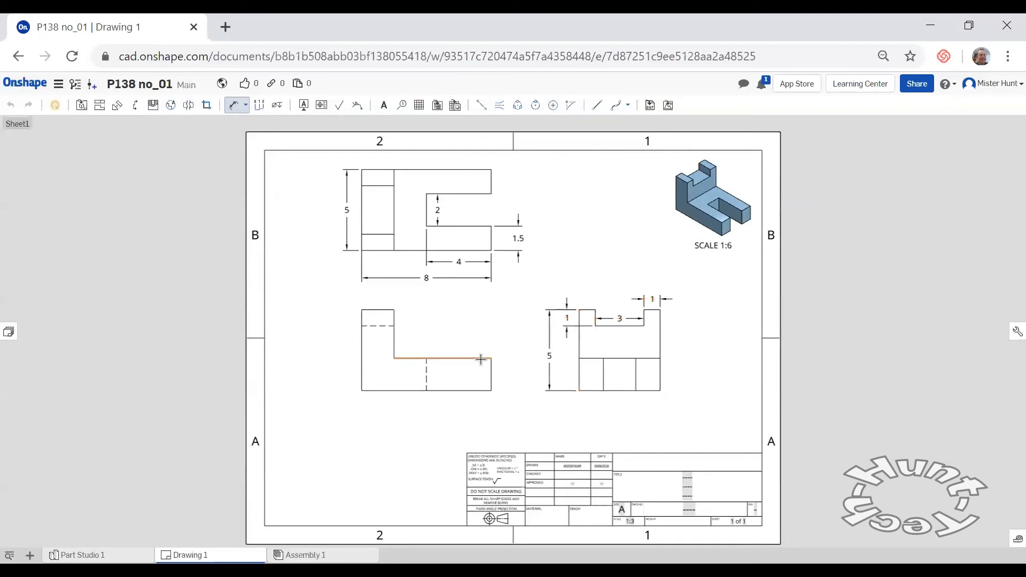
pyautogui.click(482, 391)
pyautogui.click(506, 377)
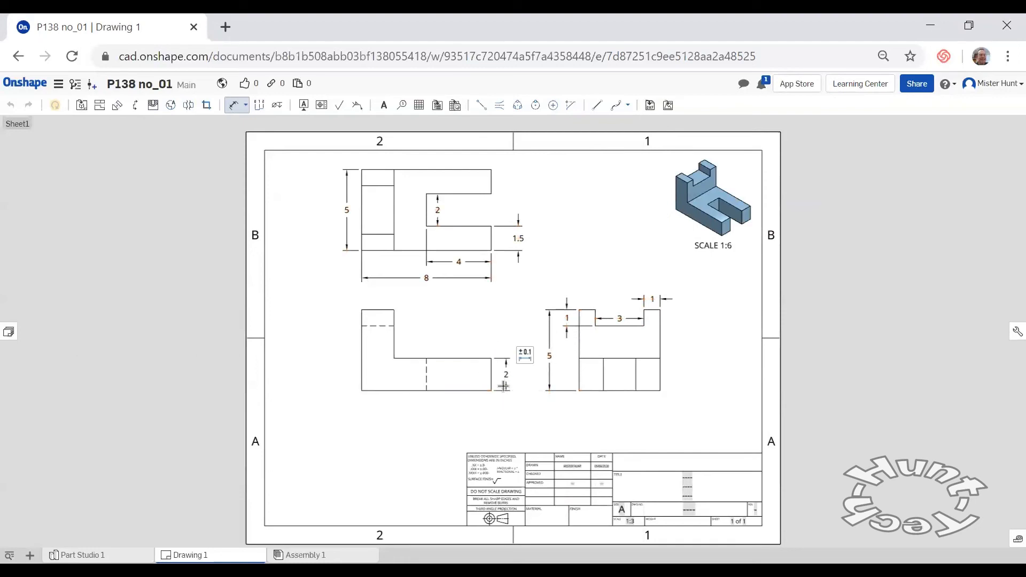
pyautogui.click(394, 323)
pyautogui.click(362, 318)
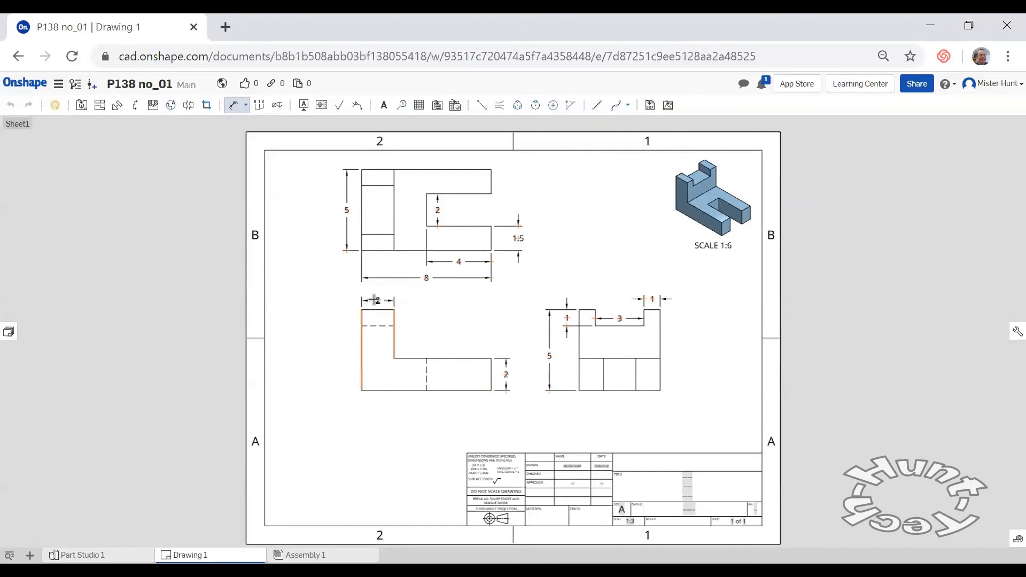
pyautogui.click(376, 300)
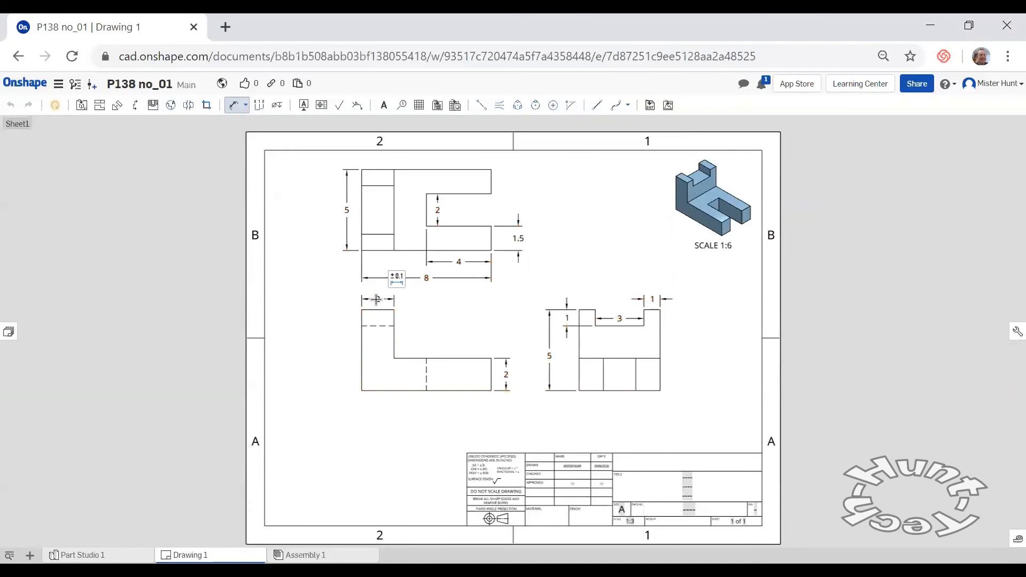
# Move the dimensioned front and top views lower and further left on the sheet
pyautogui.press('Escape')
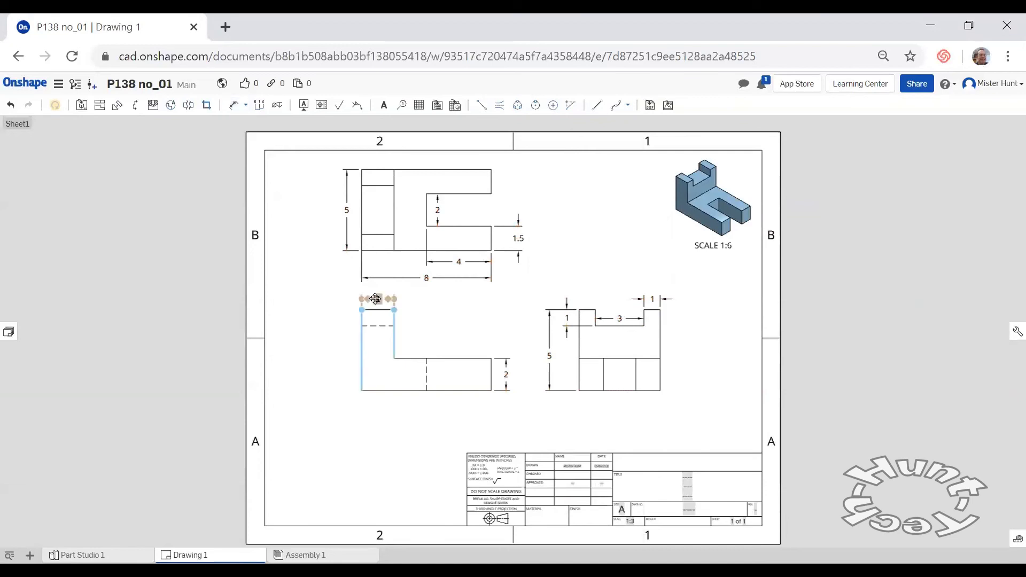
pyautogui.moveTo(416, 336); pyautogui.dragTo(399, 357)
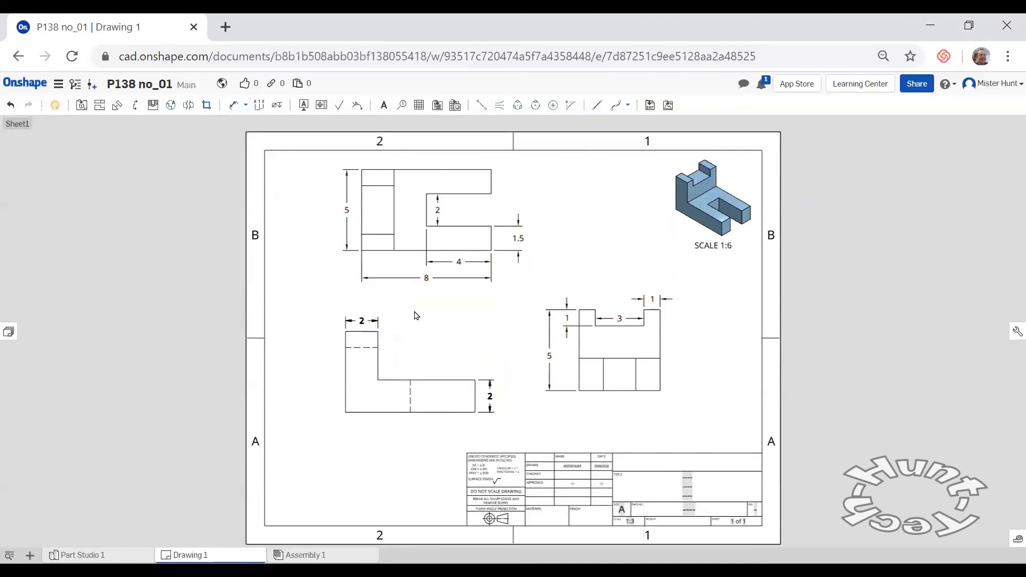
pyautogui.moveTo(406, 231); pyautogui.dragTo(402, 247)
pyautogui.click(369, 389)
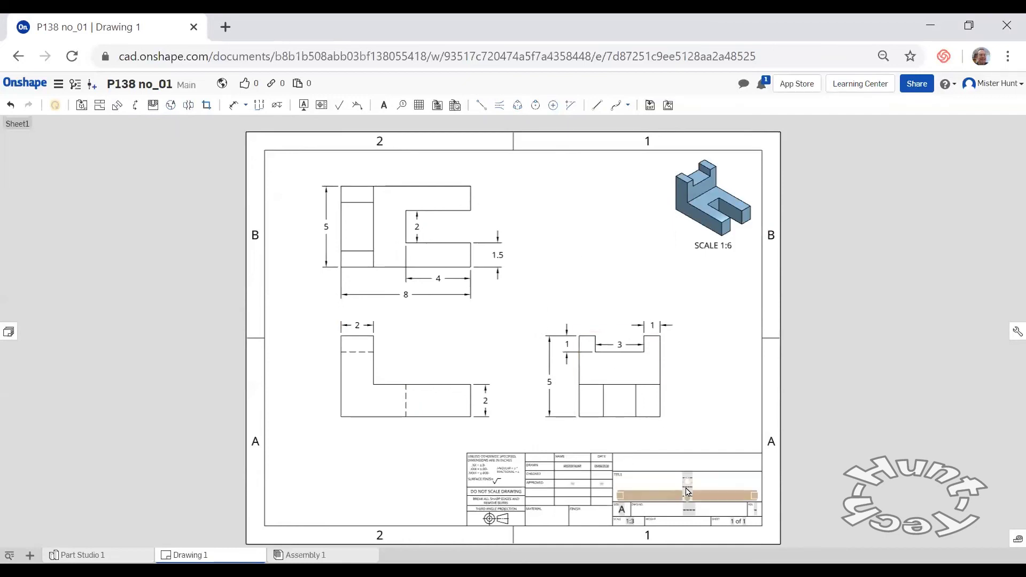
# Replace the title block's TITLE placeholder with 'Page 138 Figure 1'
pyautogui.scroll(5, 688, 491)
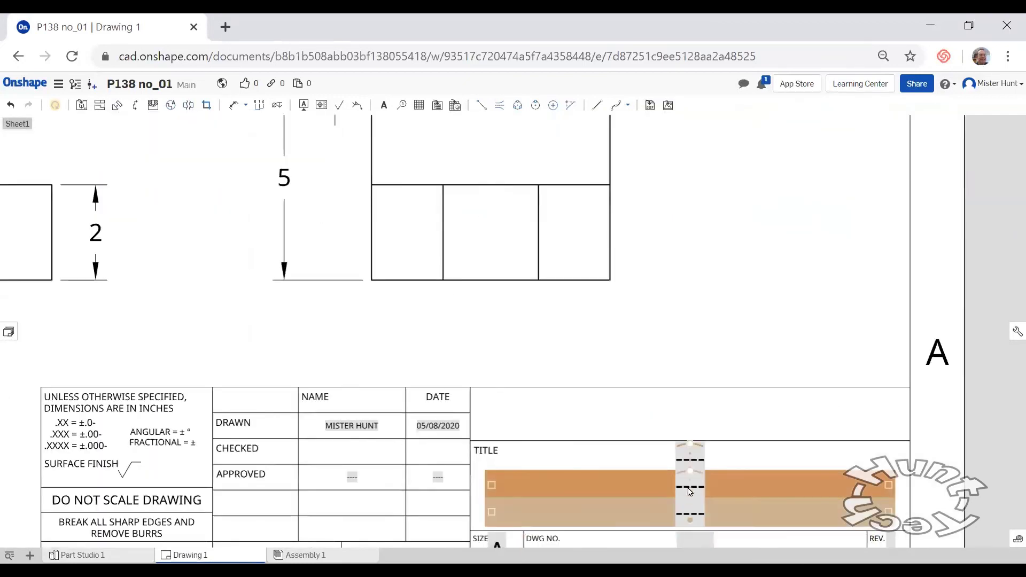
pyautogui.doubleClick(691, 488)
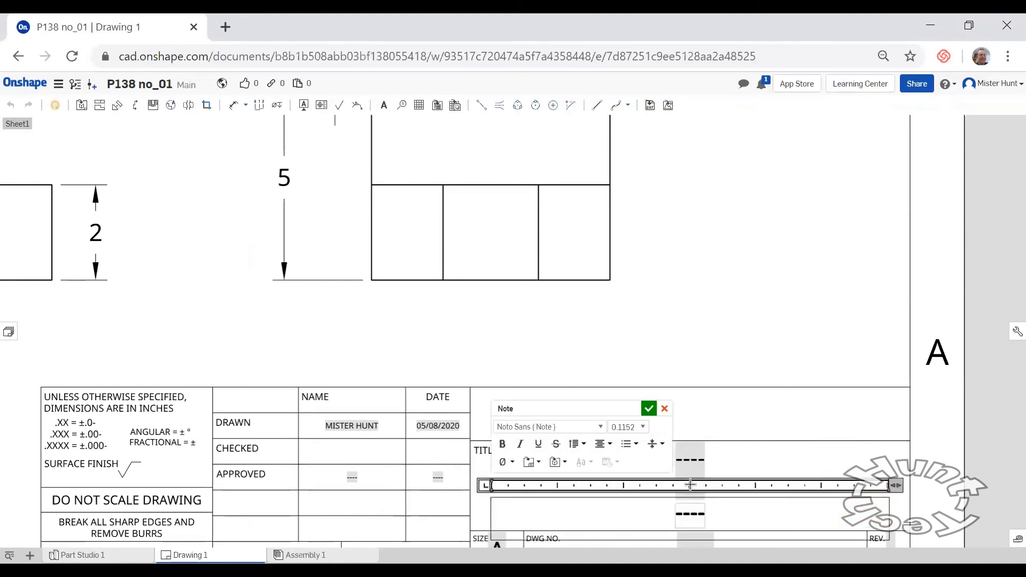
pyautogui.click(727, 477)
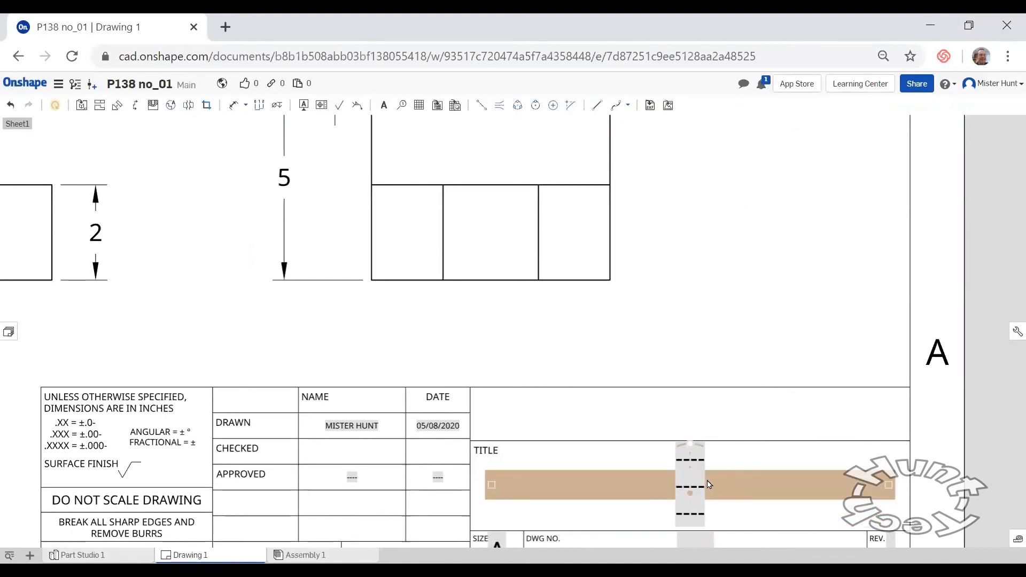
pyautogui.doubleClick(708, 484)
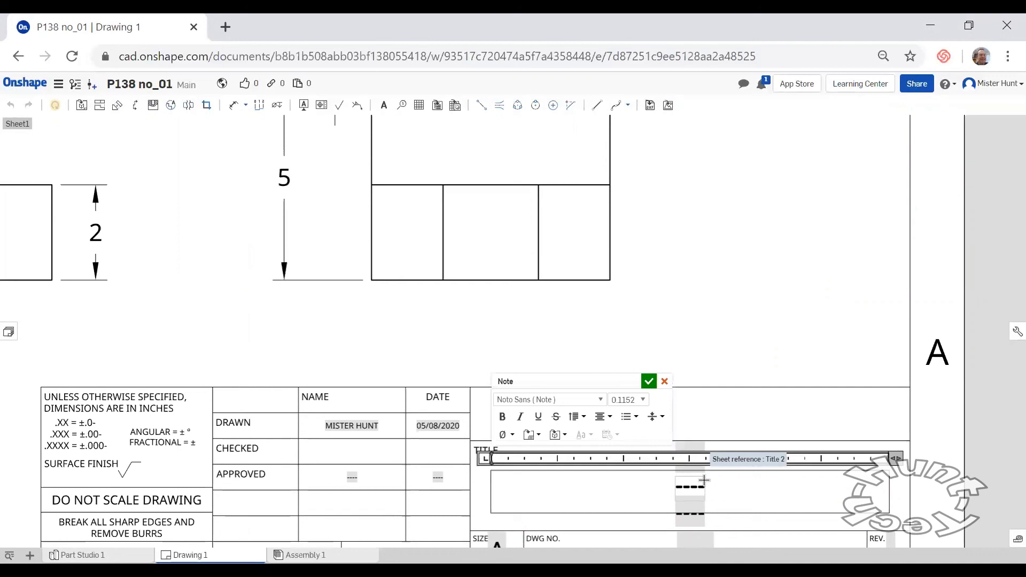
pyautogui.press('BackSpace')
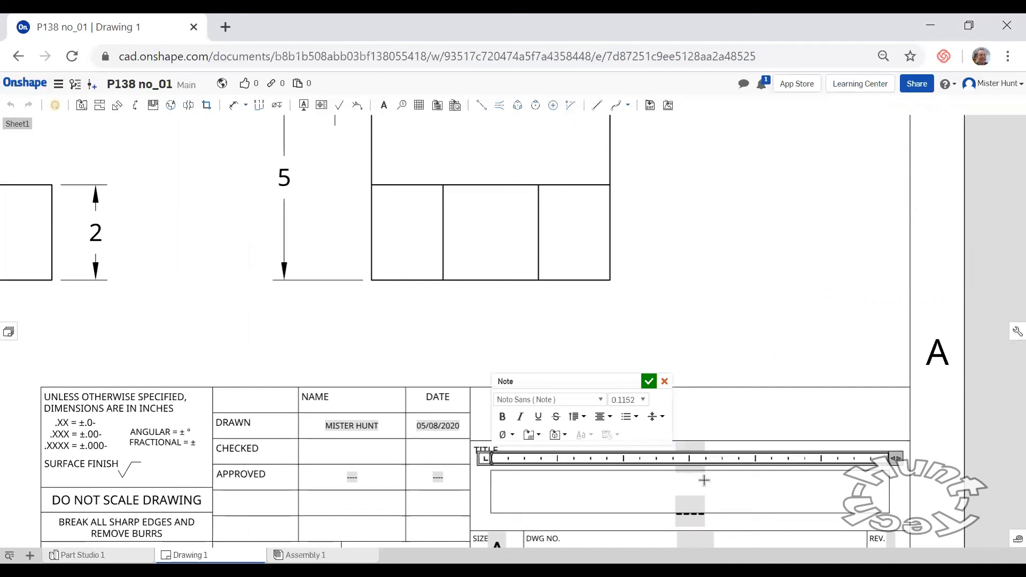
pyautogui.write('Page 138')
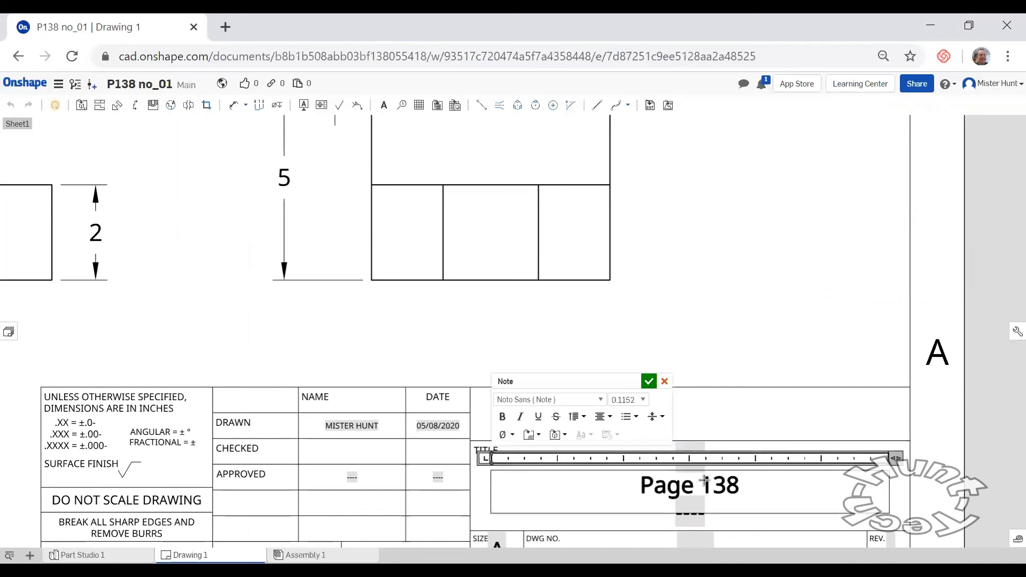
pyautogui.write(' Figure 1')
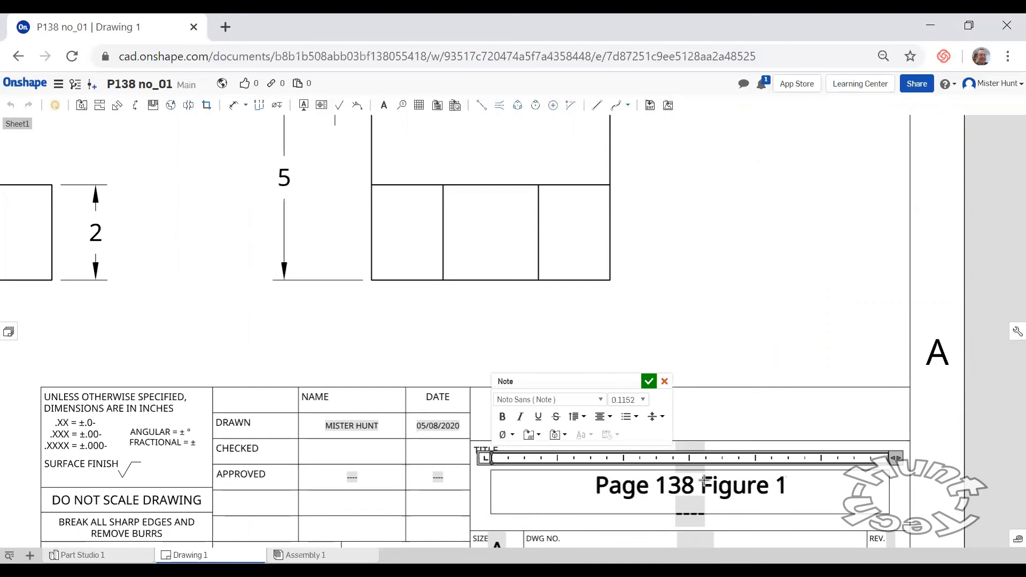
pyautogui.scroll(-1, 687, 265)
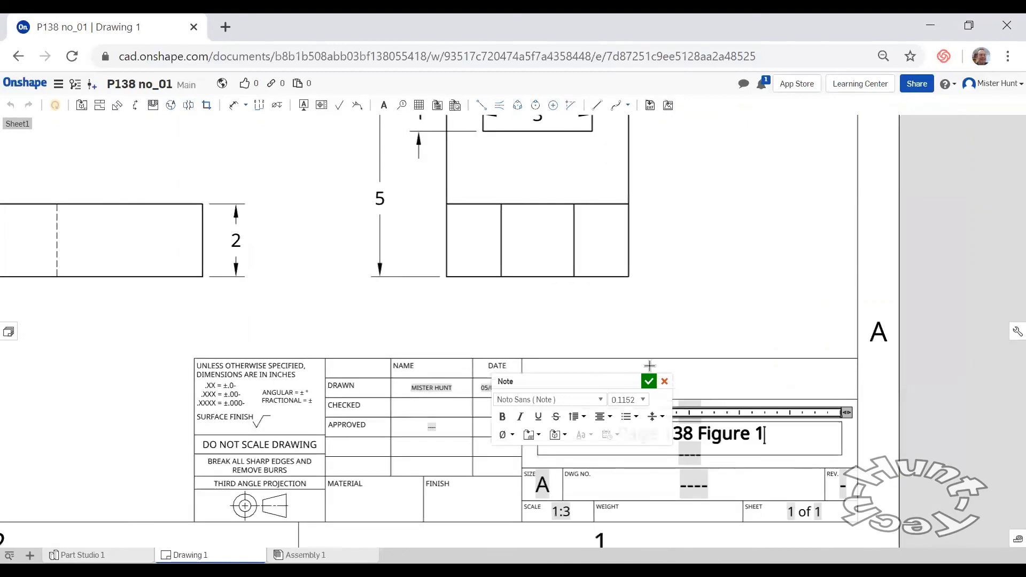
pyautogui.scroll(-1, 649, 366)
pyautogui.click(652, 383)
pyautogui.scroll(-1, 421, 294)
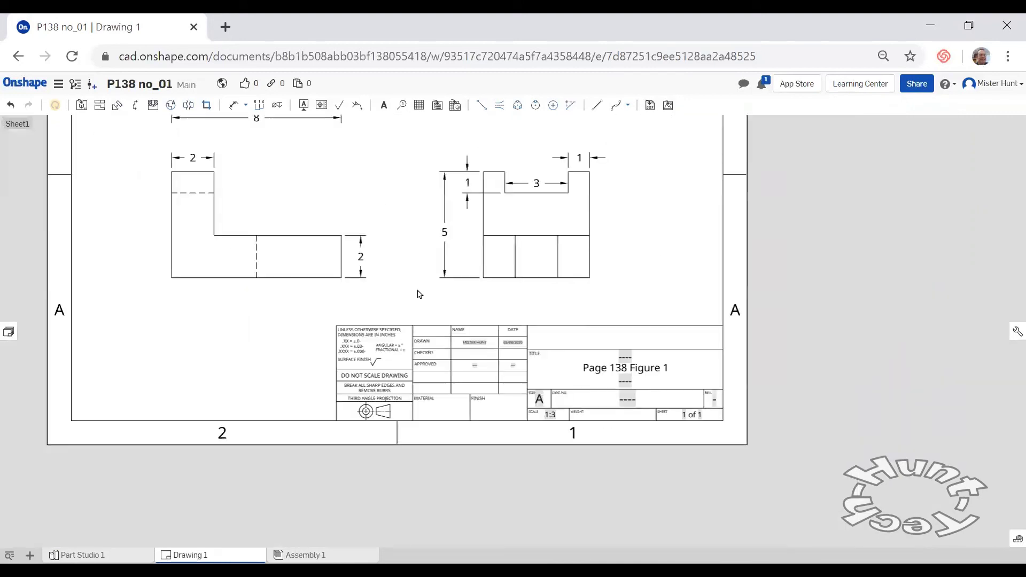
pyautogui.moveTo(449, 323); pyautogui.dragTo(571, 429, button='right')
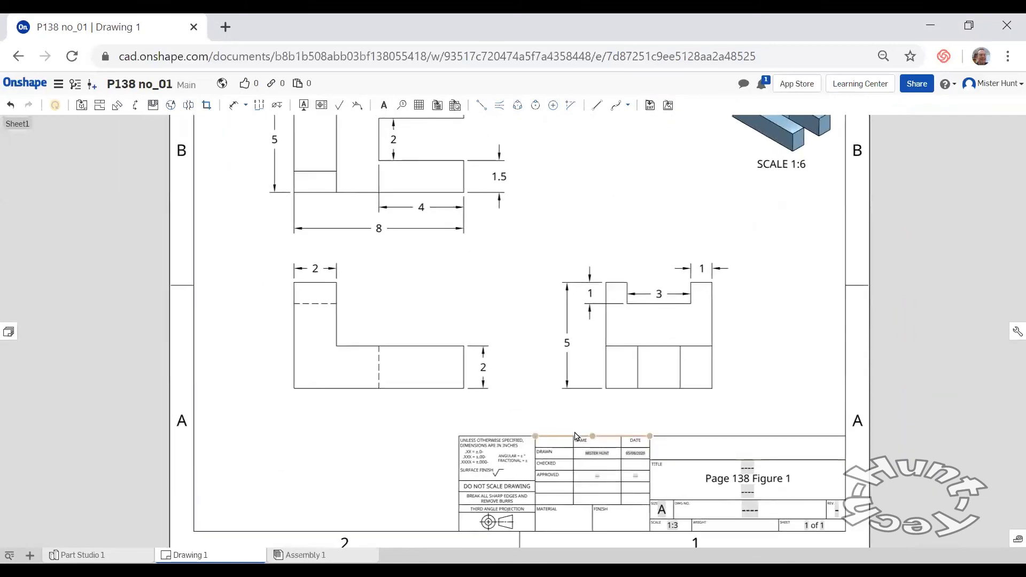
pyautogui.scroll(-1, 571, 429)
pyautogui.moveTo(523, 407); pyautogui.dragTo(508, 417, button='right')
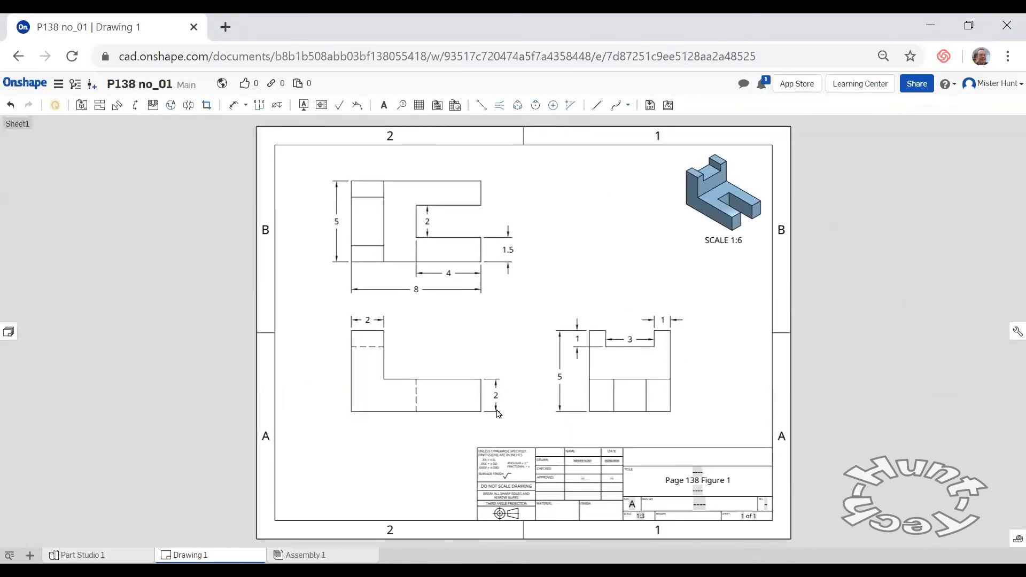